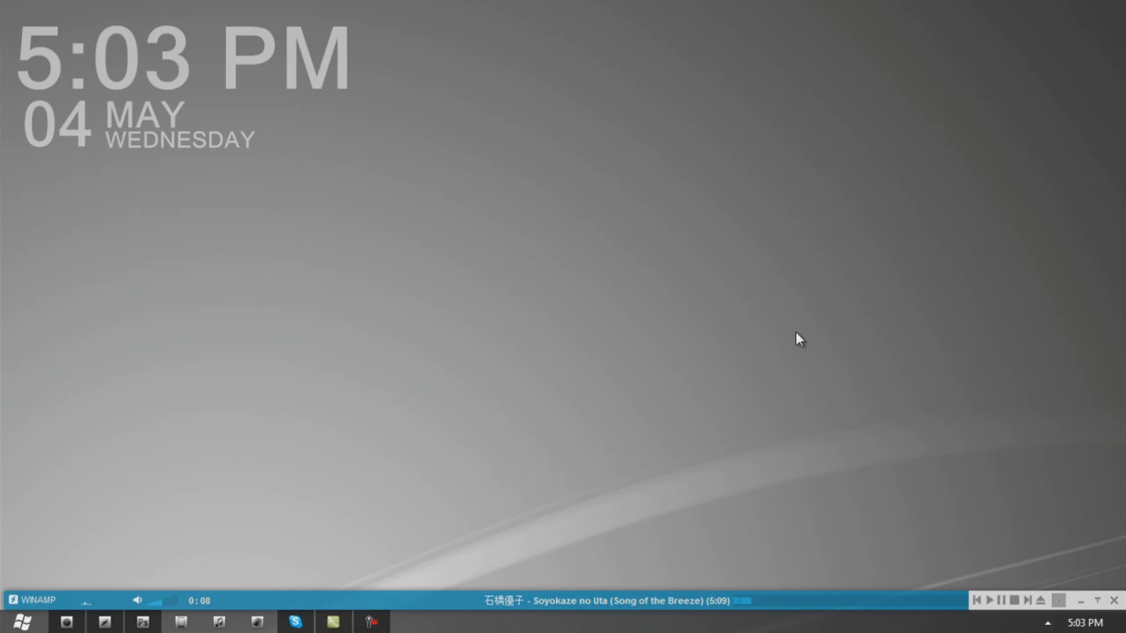
# Step: Restore the Photoshop window showing the Darker than Black wallpaper from the taskbar
pyautogui.click(146, 623)
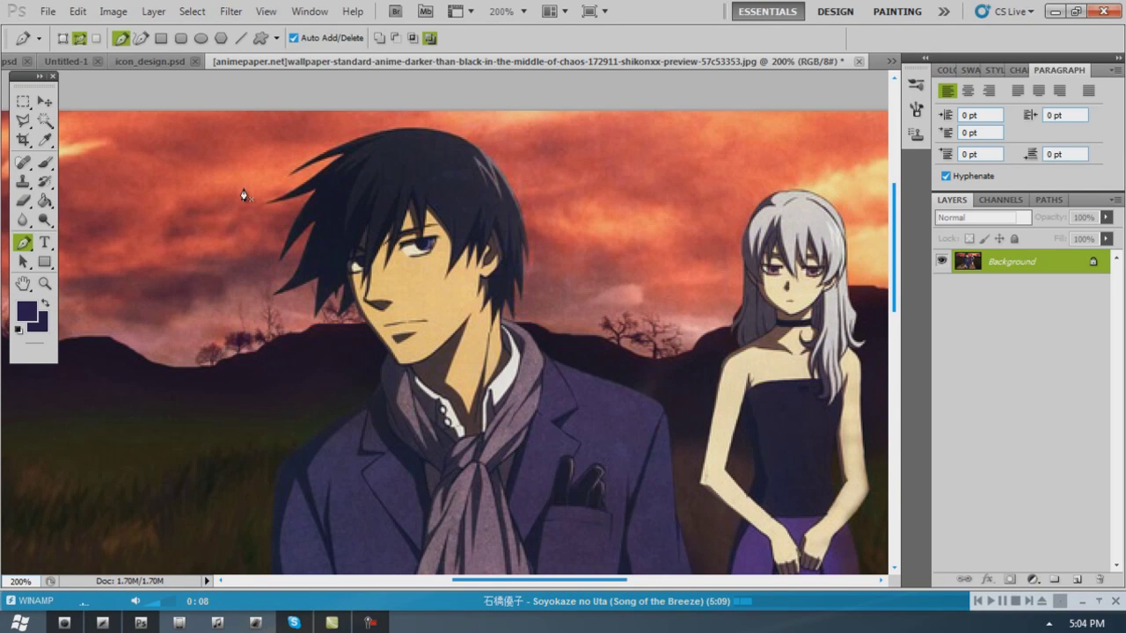
# Step: Create a new 200 × 200 pixel document at 72 ppi
pyautogui.click(48, 11)
pyautogui.click(56, 27)
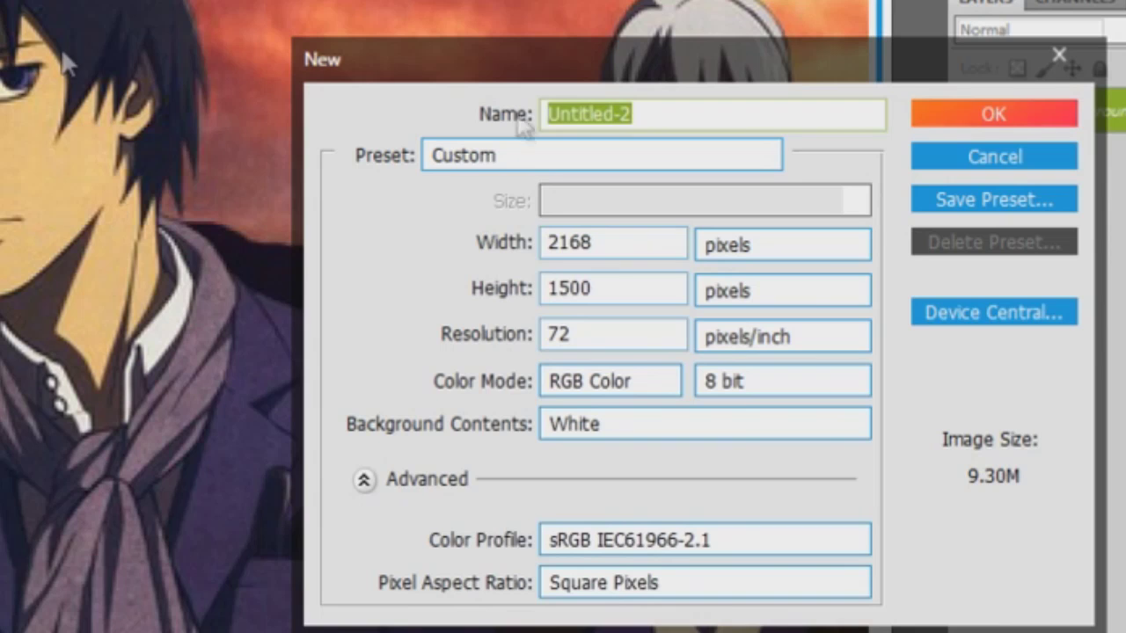
pyautogui.press('Tab')
pyautogui.write('200')
pyautogui.press('Tab')
pyautogui.write('200')
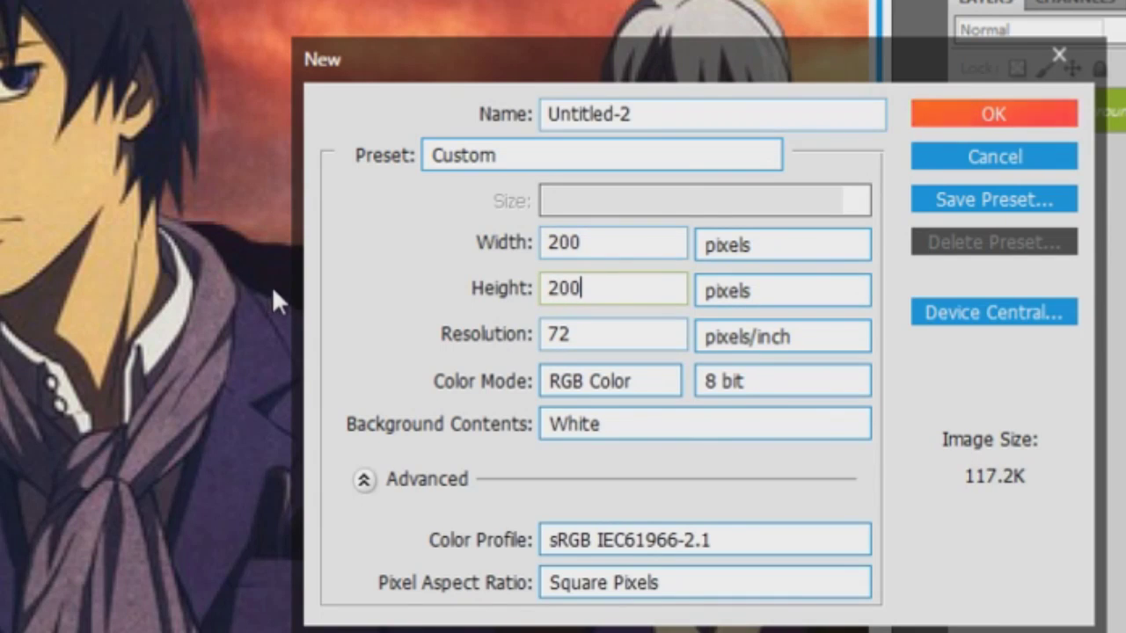
pyautogui.moveTo(670, 64); pyautogui.dragTo(409, 13)
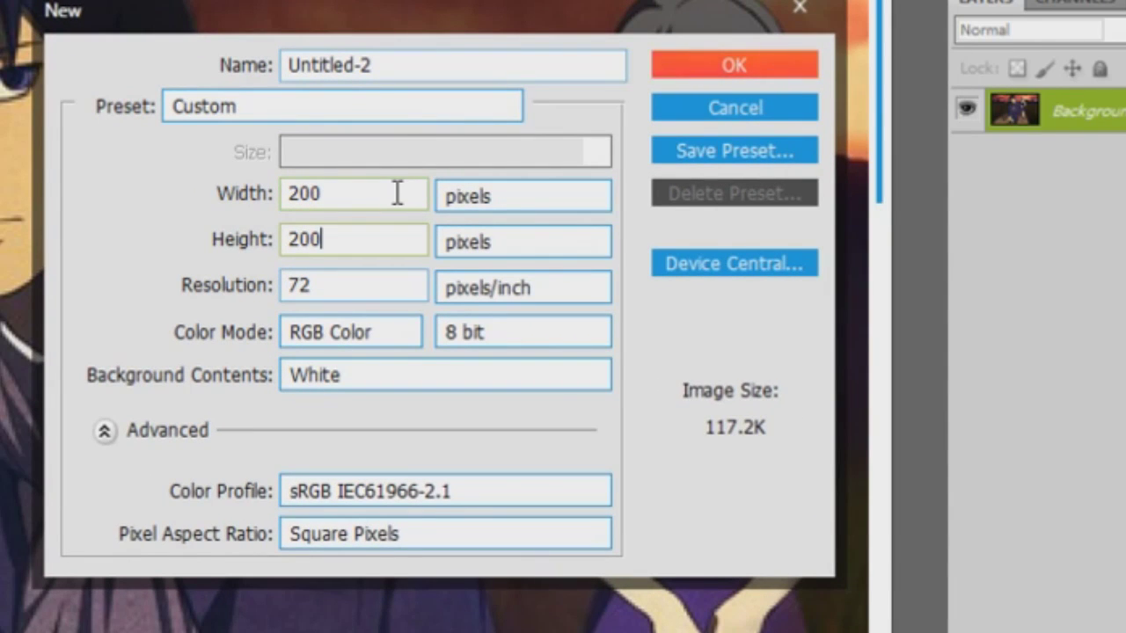
pyautogui.press('Return')
# Step: Switch back to the anime wallpaper image and zoom in closer
pyautogui.click(409, 303)
pyautogui.click(341, 63)
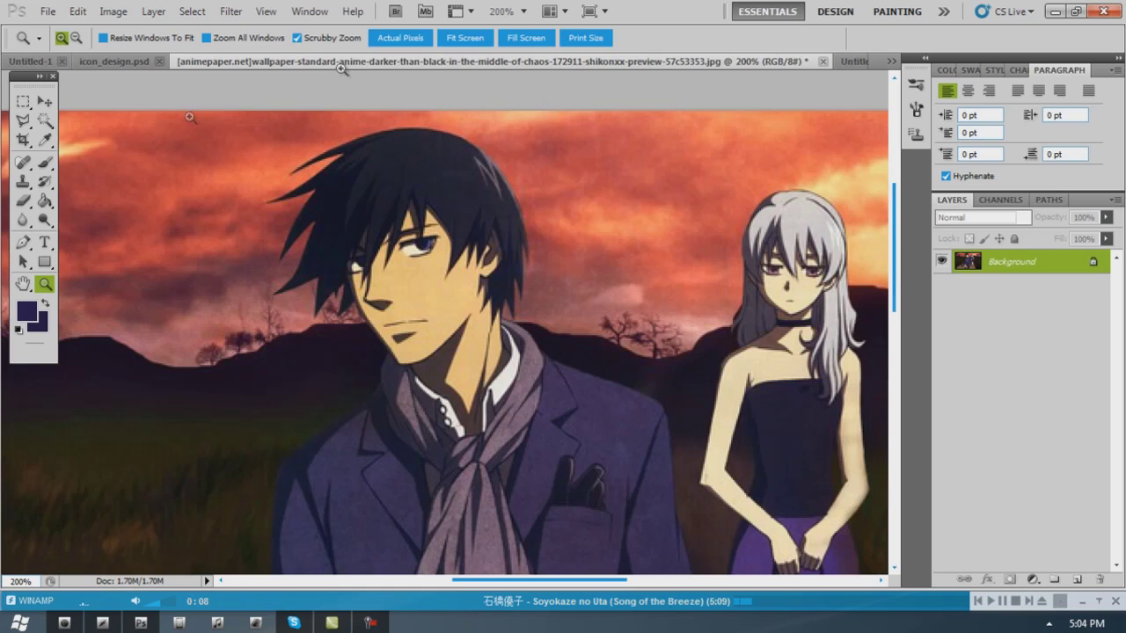
pyautogui.hotkey('ctrl', '+')
pyautogui.press('p')
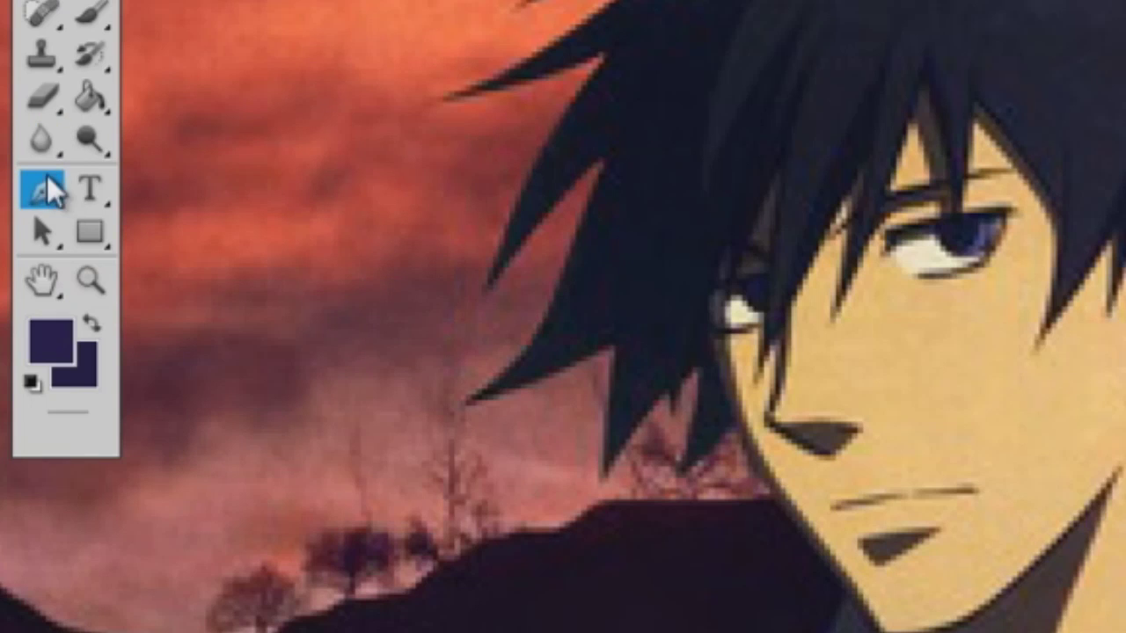
# Step: Start tracing the man's hair with the Pen tool, undoing a stray anchor and zooming in
pyautogui.click(22, 127)
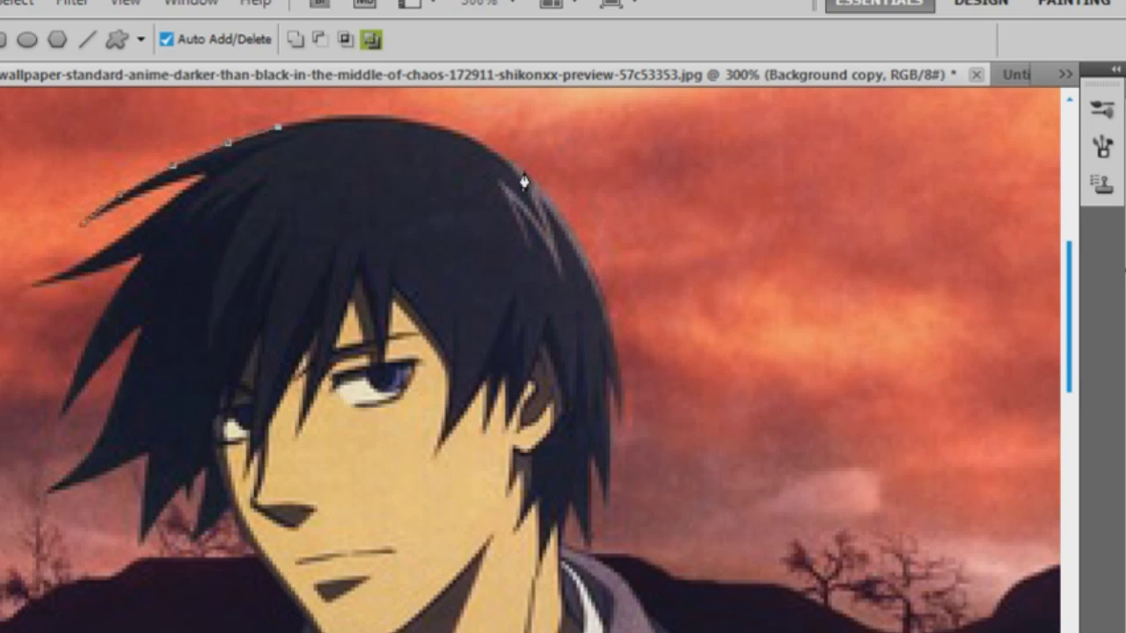
pyautogui.moveTo(523, 175); pyautogui.dragTo(622, 257)
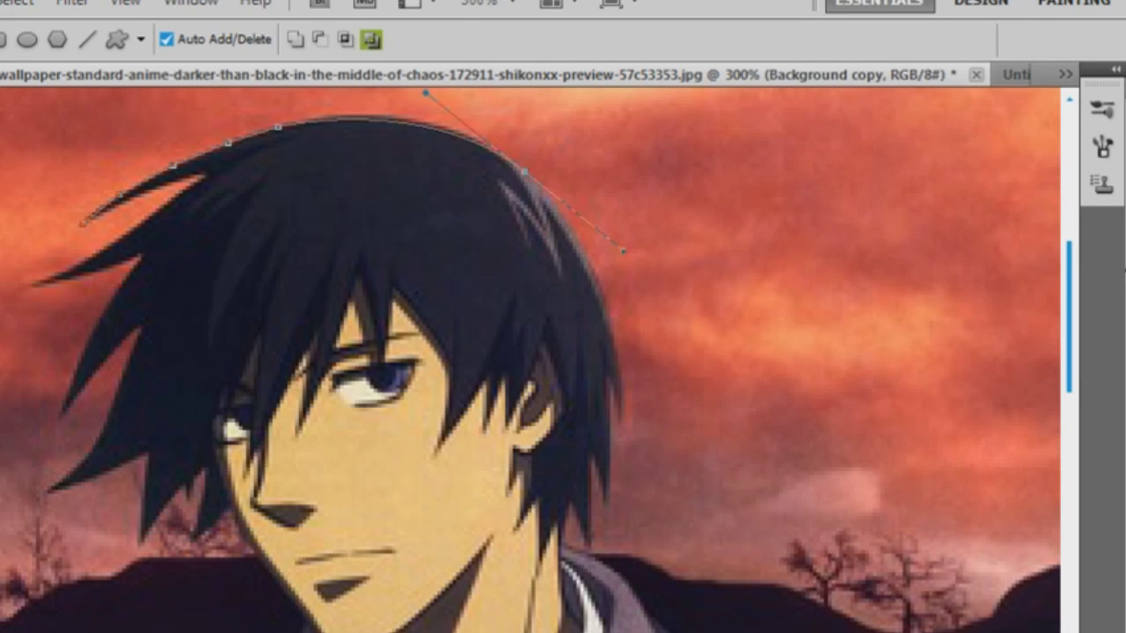
pyautogui.click(78, 10)
pyautogui.click(126, 43)
pyautogui.scroll(3, 479, 243)
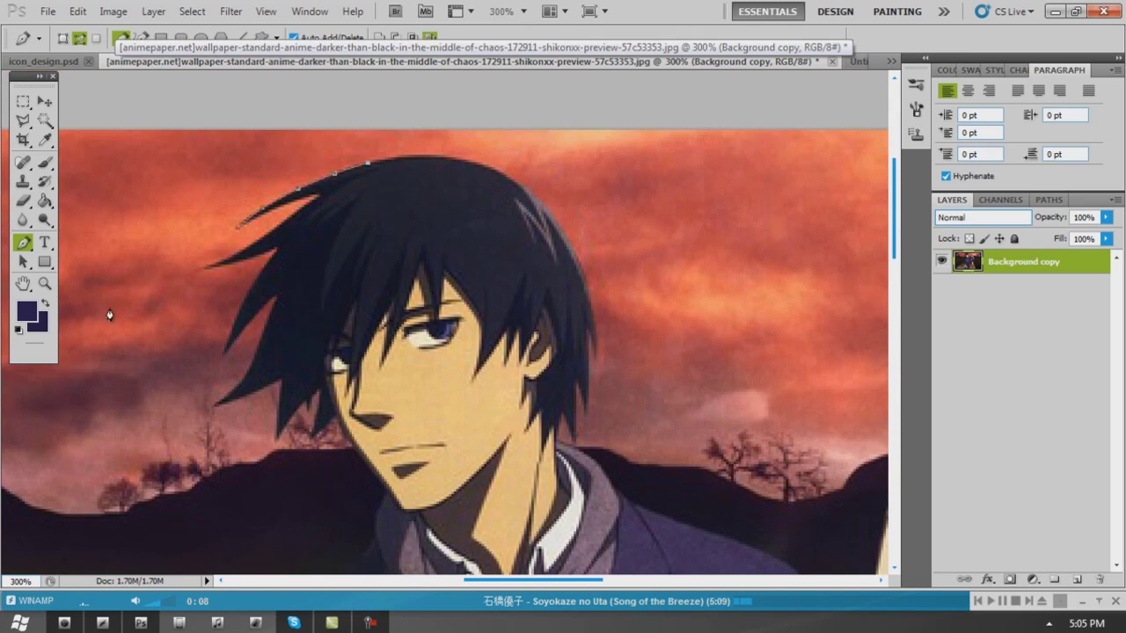
pyautogui.click(45, 283)
pyautogui.click(440, 168)
pyautogui.click(29, 243)
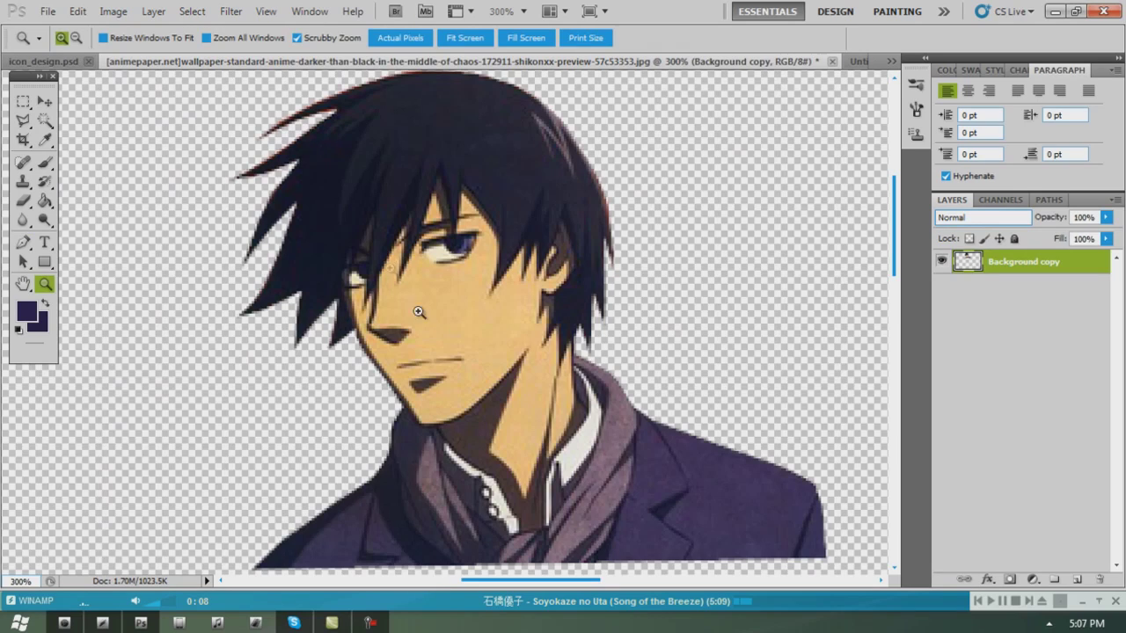
# Step: Duplicate the cut-out layer into Untitled-2 and position the character on the canvas
pyautogui.scroll(1, 449, 360)
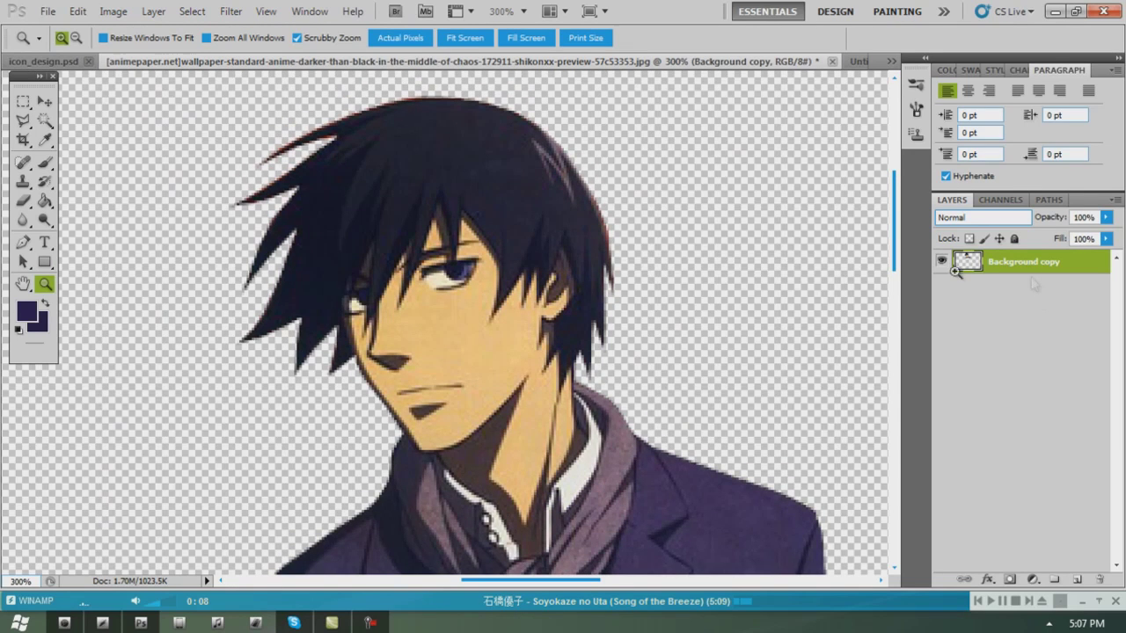
pyautogui.scroll(-1, 604, 299)
pyautogui.rightClick(1077, 273)
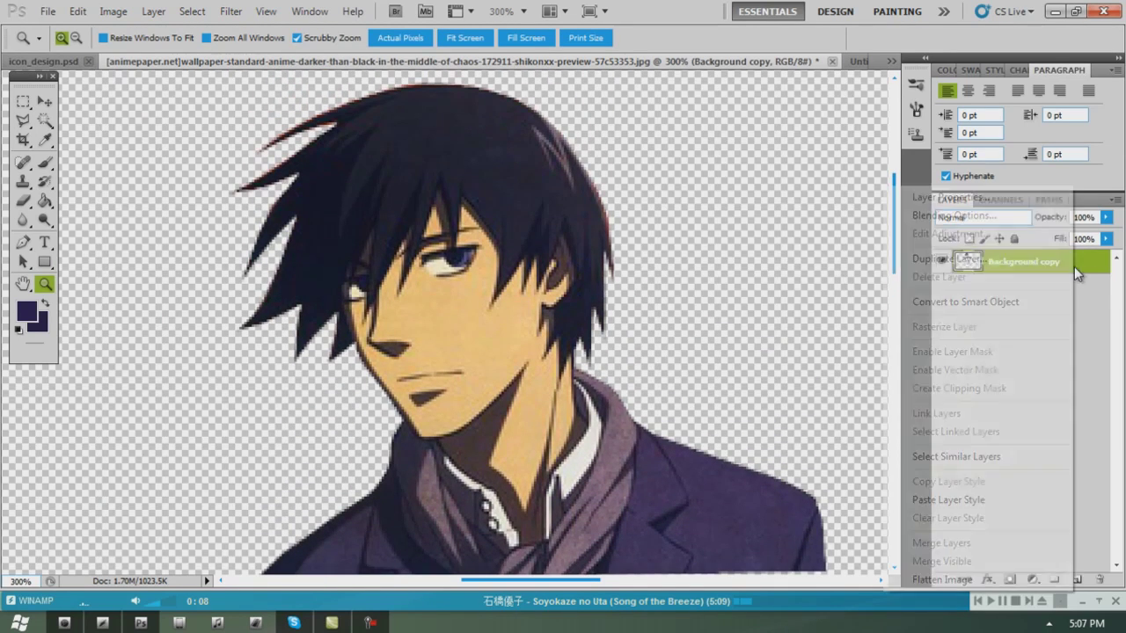
pyautogui.click(966, 259)
pyautogui.click(601, 248)
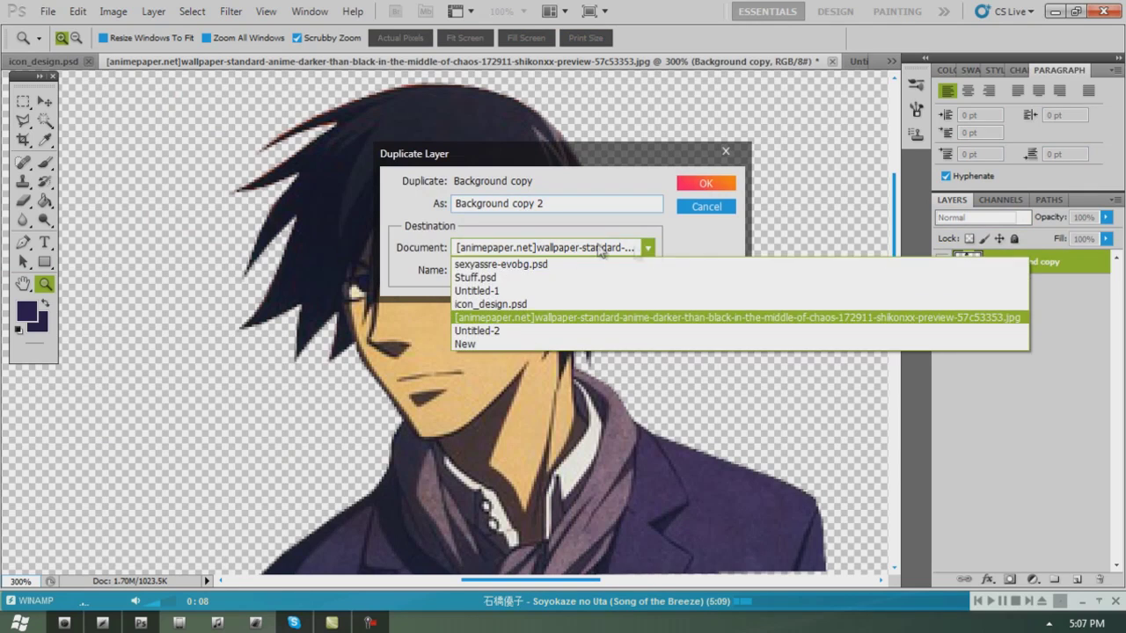
pyautogui.click(495, 331)
pyautogui.click(705, 182)
pyautogui.press('v')
pyautogui.moveTo(809, 364); pyautogui.dragTo(471, 350)
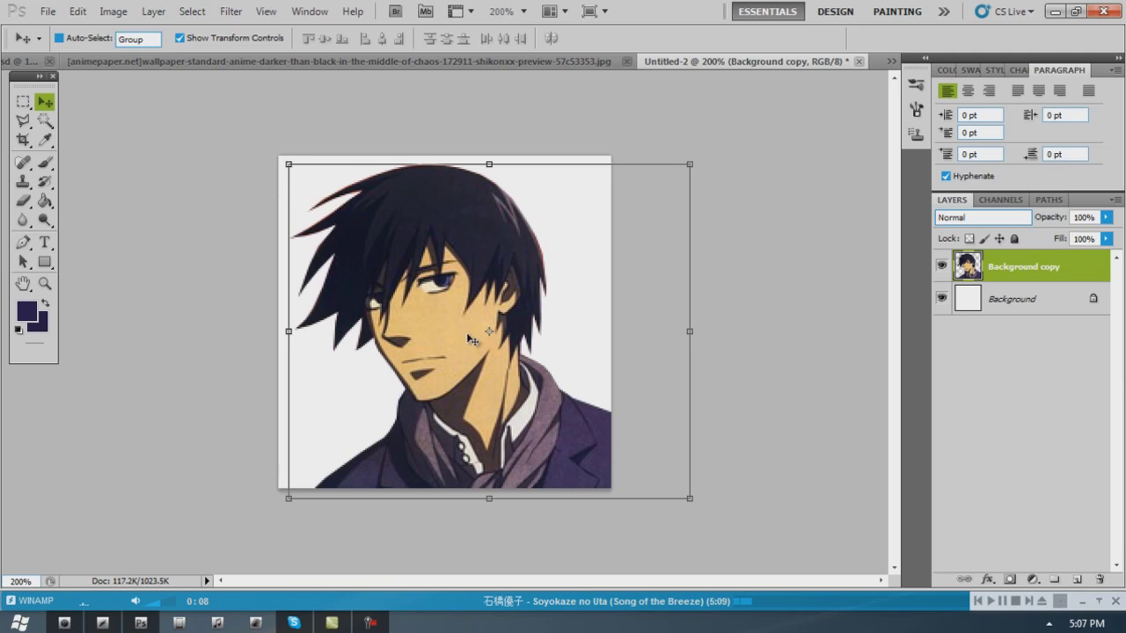
# Step: Delete the white Background layer and add a new empty layer
pyautogui.rightClick(992, 300)
pyautogui.click(985, 354)
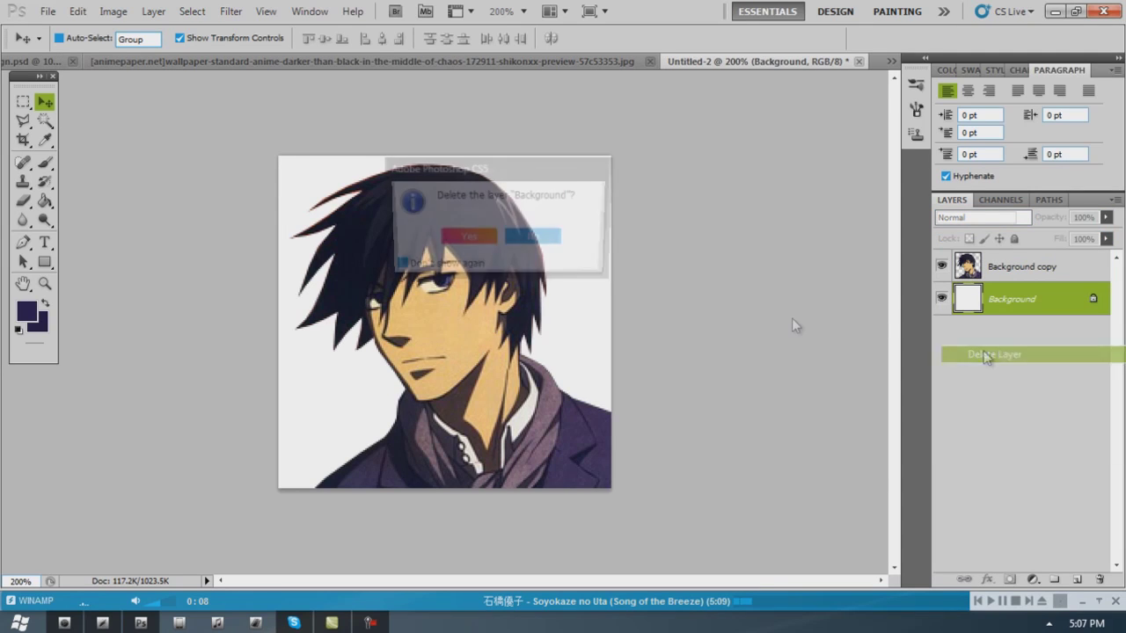
pyautogui.click(467, 238)
pyautogui.keyDown('ctrl'); pyautogui.click(1077, 580); pyautogui.keyUp('ctrl')
pyautogui.click(1045, 340)
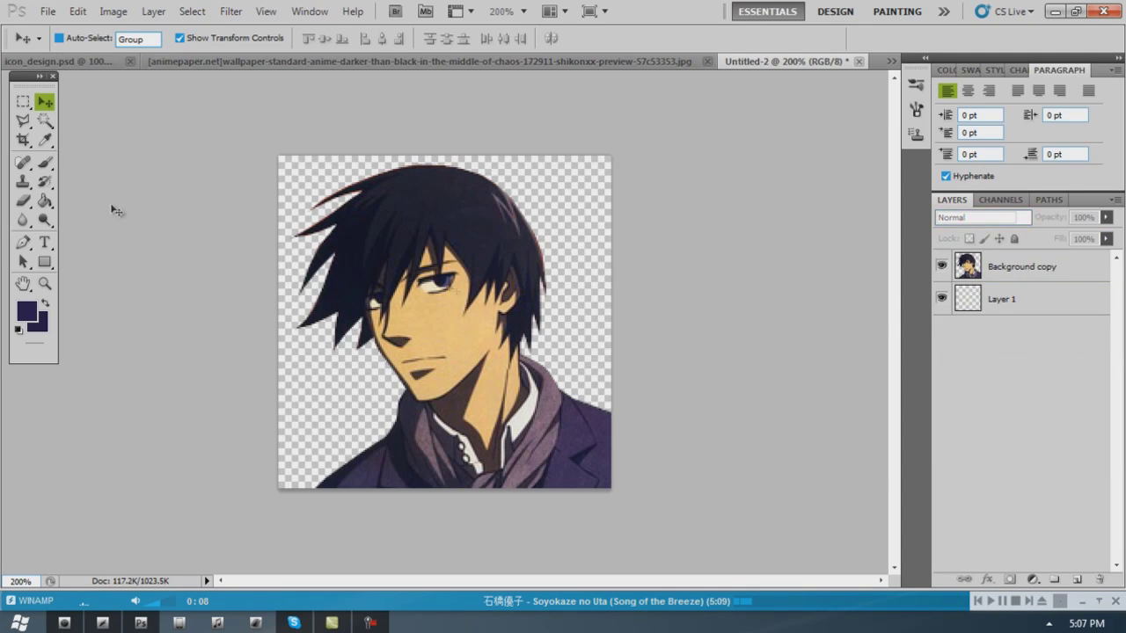
# Step: Draw a rectangle shape covering the whole 200 × 200 canvas
pyautogui.click(23, 101)
pyautogui.click(123, 98)
pyautogui.moveTo(283, 159); pyautogui.dragTo(603, 480)
pyautogui.click(45, 261)
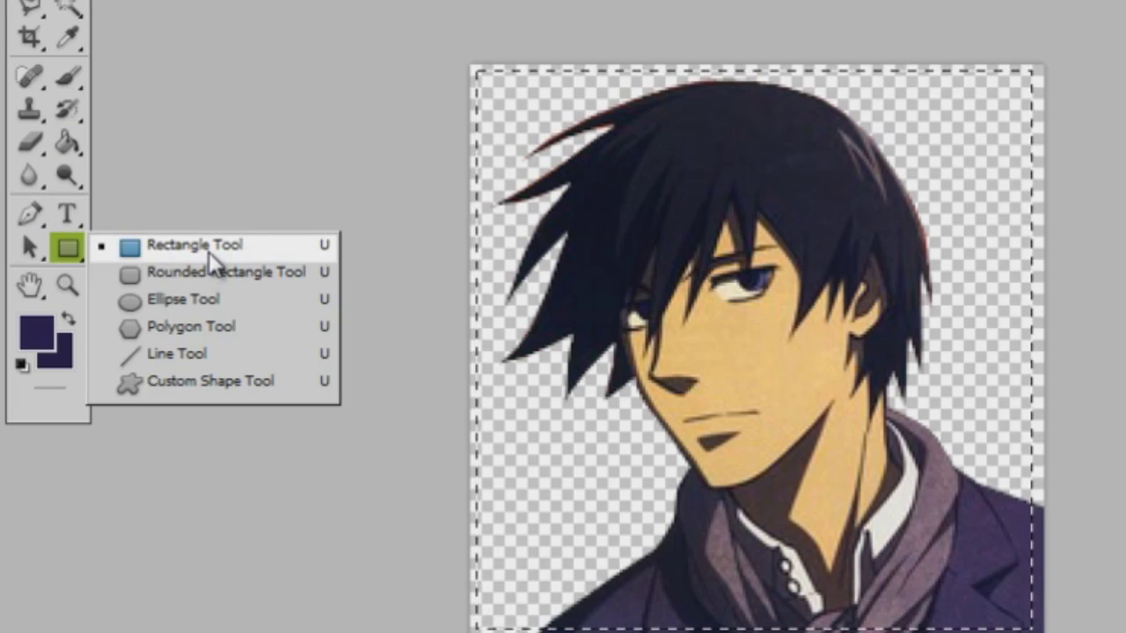
pyautogui.click(209, 249)
pyautogui.hotkey('ctrl', 'd')
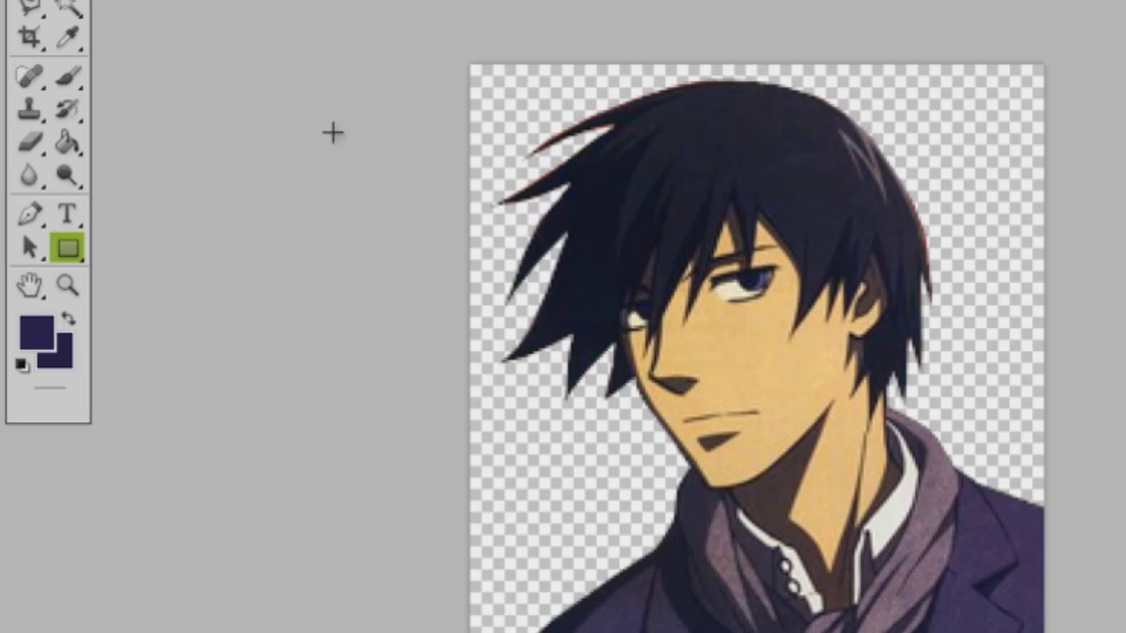
pyautogui.moveTo(477, 70); pyautogui.dragTo(1023, 605)
pyautogui.rightClick(1047, 329)
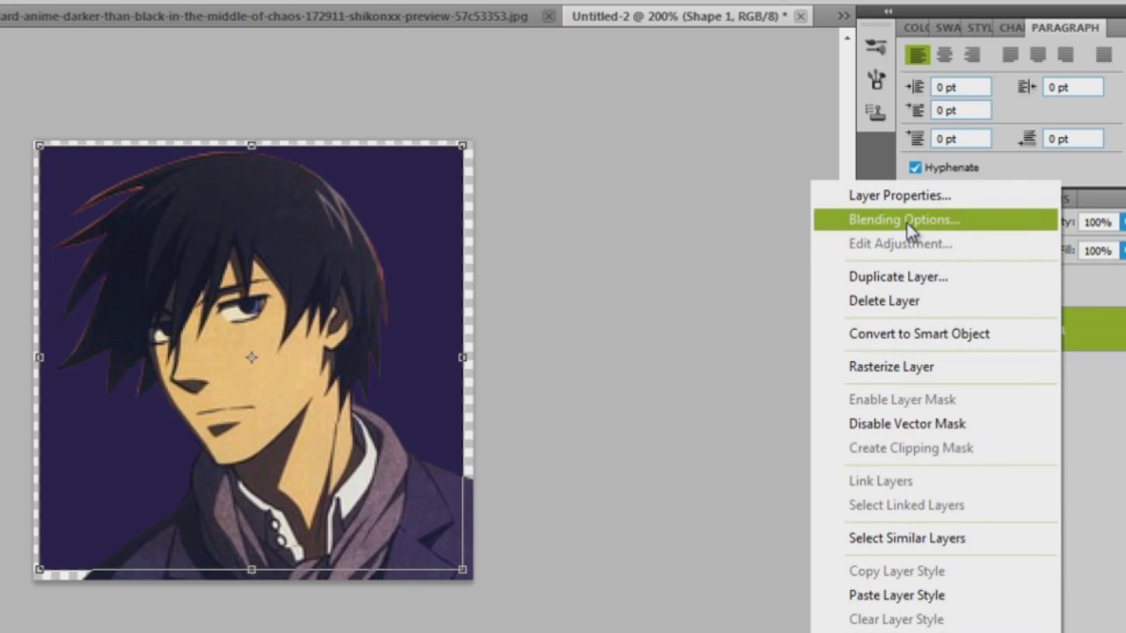
pyautogui.click(841, 220)
# Step: Add an inside-position Stroke to the rectangle shape
pyautogui.moveTo(111, 66); pyautogui.dragTo(913, 125)
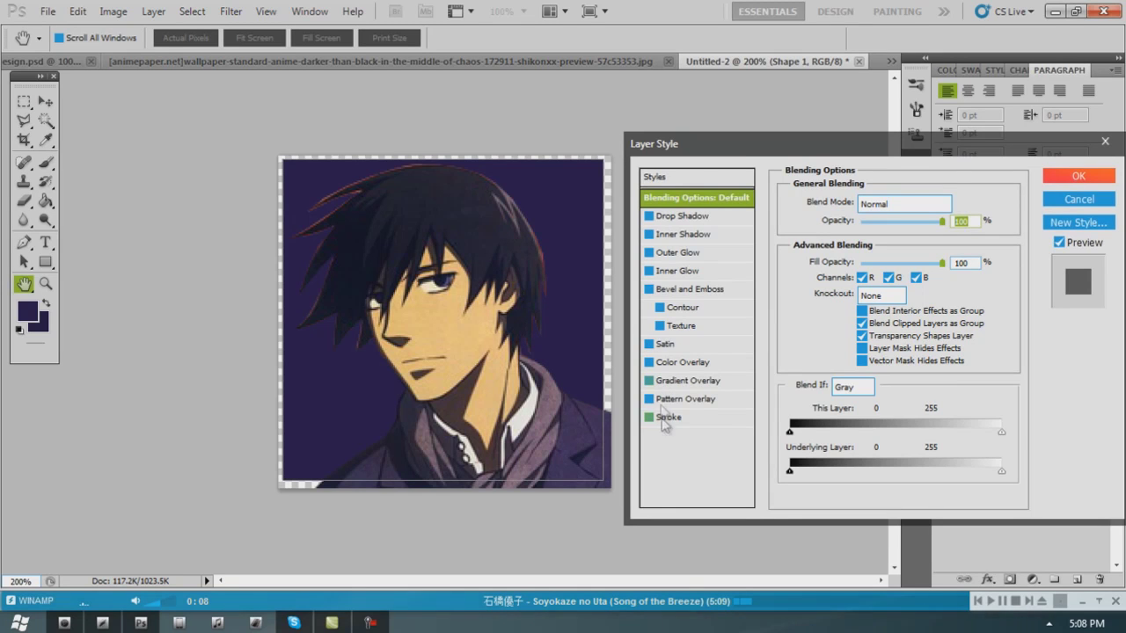
pyautogui.click(545, 485)
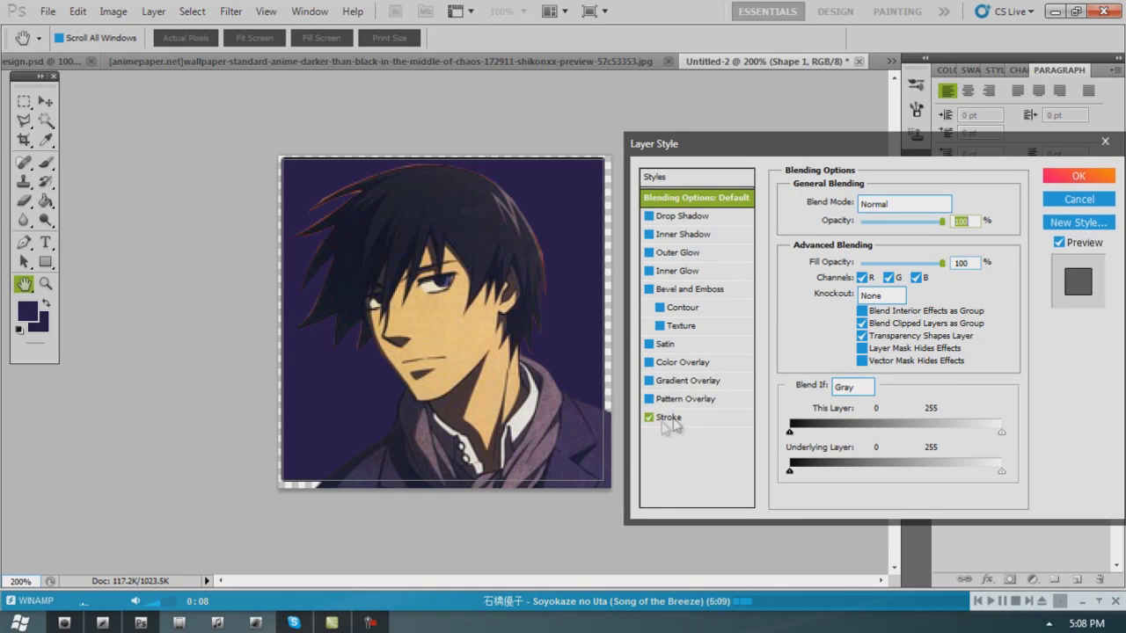
pyautogui.click(866, 220)
pyautogui.click(864, 239)
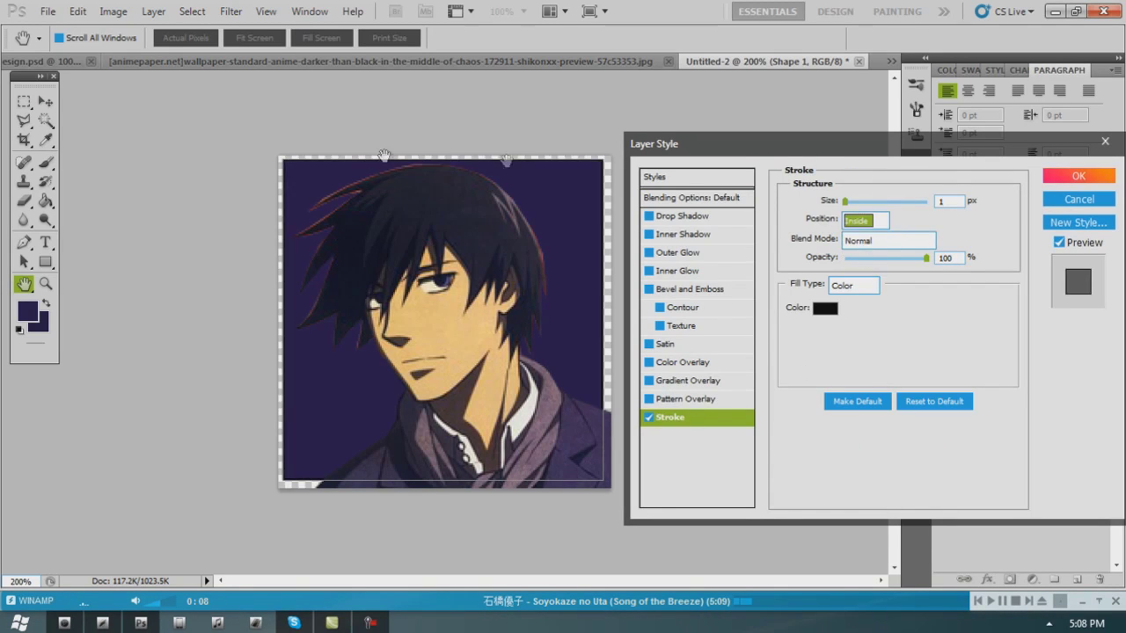
# Step: Drop a trial Color Overlay and add a Foreground to Transparent Gradient Overlay instead
pyautogui.click(650, 362)
pyautogui.click(684, 363)
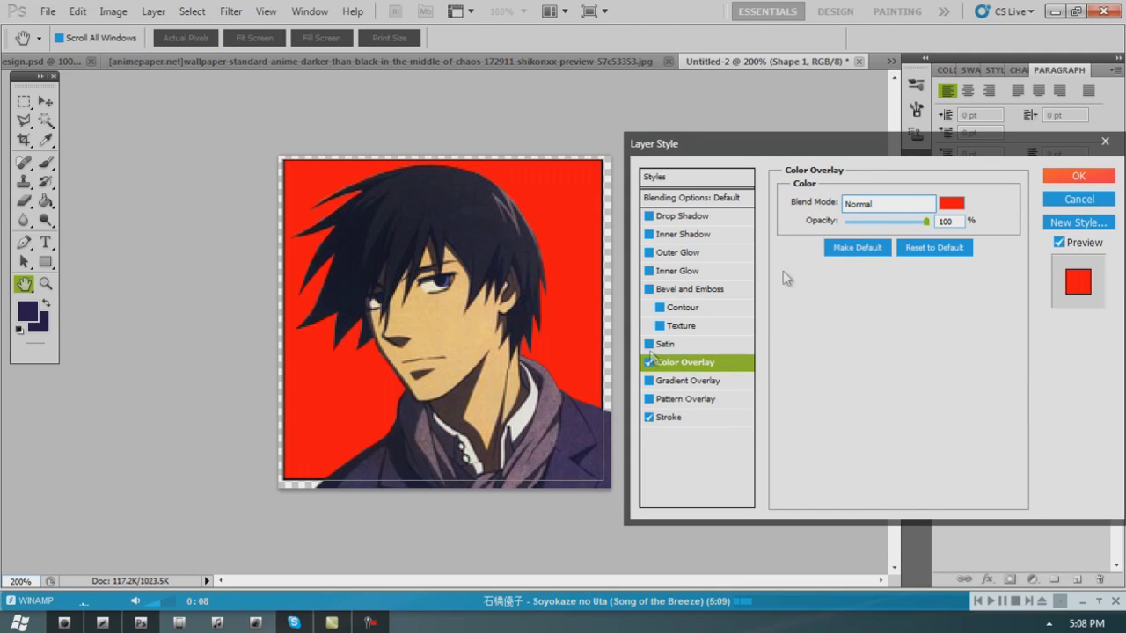
pyautogui.click(958, 205)
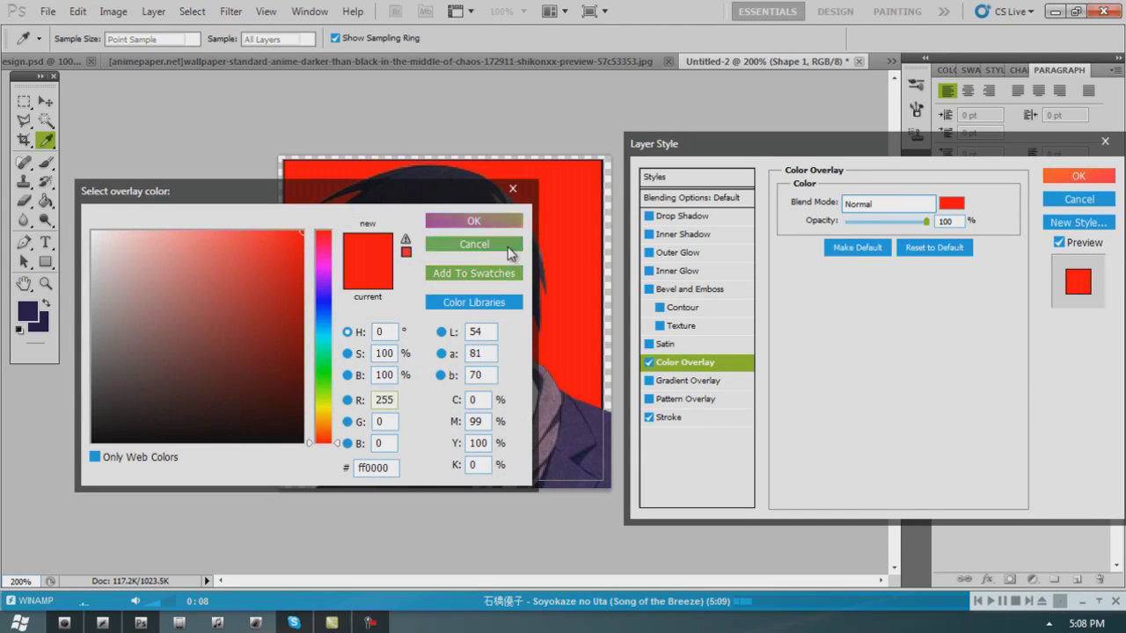
pyautogui.click(488, 245)
pyautogui.click(649, 362)
pyautogui.click(649, 380)
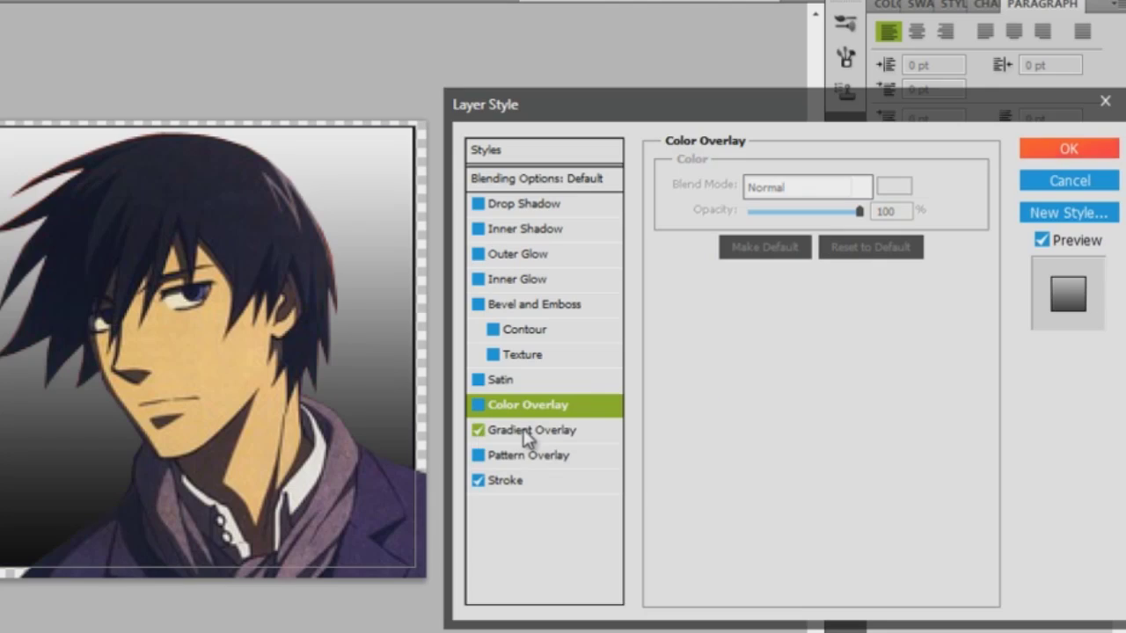
pyautogui.click(690, 381)
pyautogui.click(796, 235)
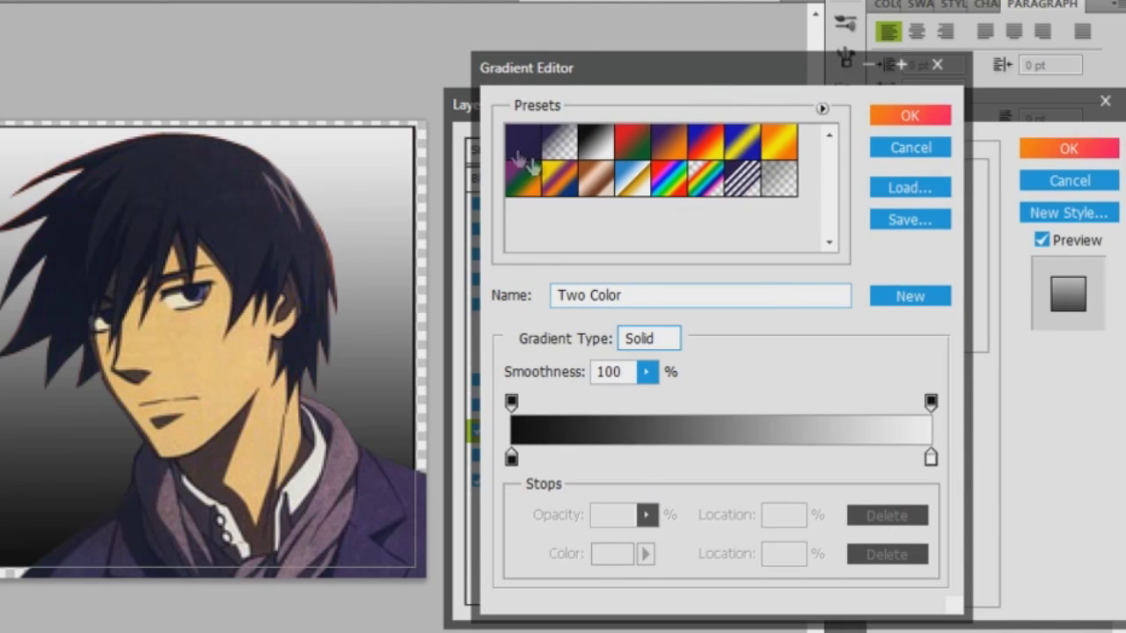
pyautogui.click(563, 163)
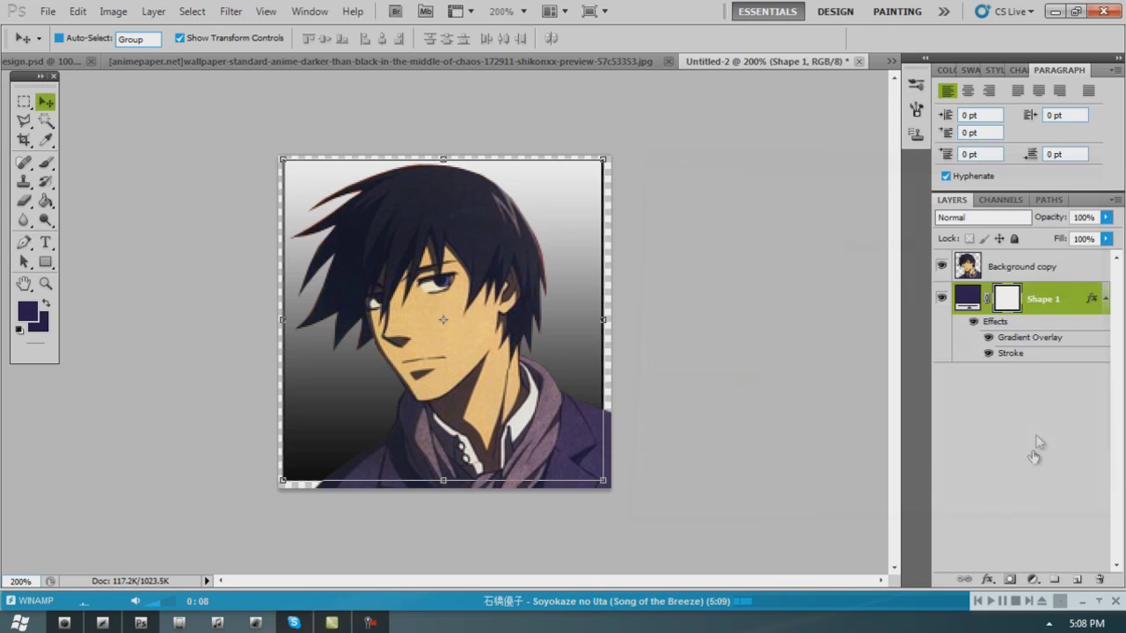
pyautogui.click(1011, 265)
# Step: In the Background copy layer style, set Stroke to Inside, then disable it
pyautogui.rightClick(1011, 266)
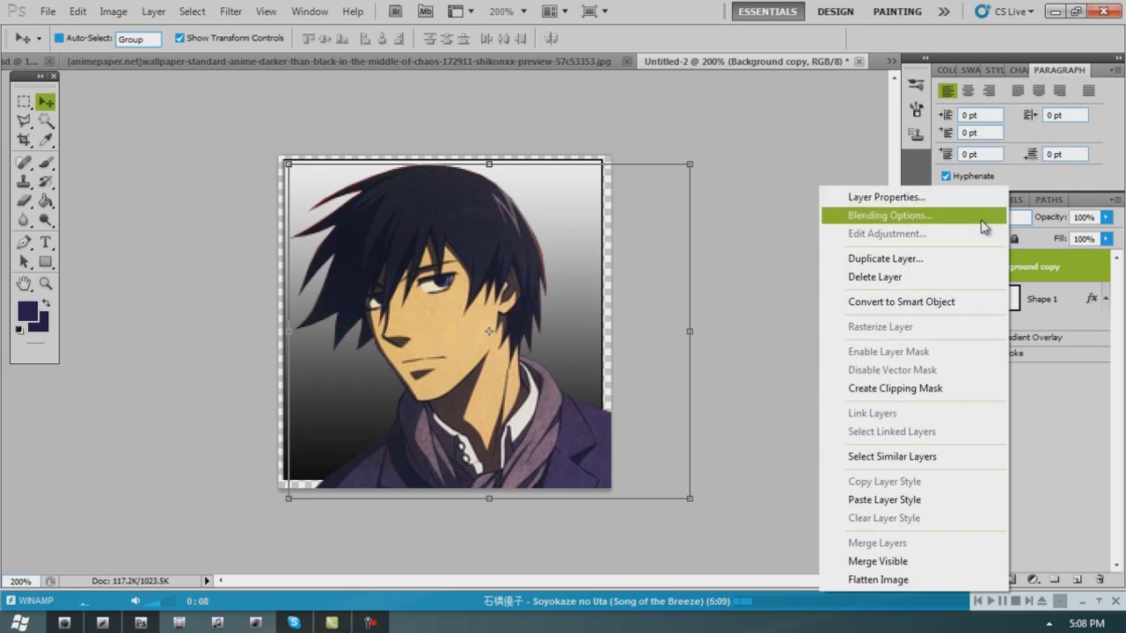
pyautogui.click(914, 218)
pyautogui.click(721, 405)
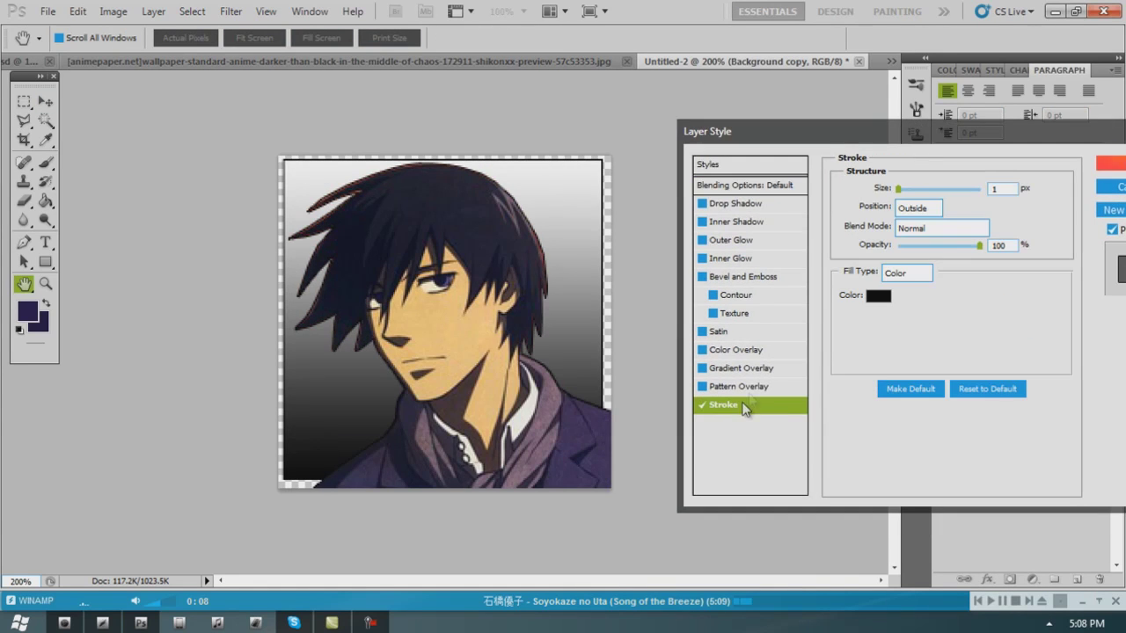
pyautogui.click(919, 209)
pyautogui.click(921, 240)
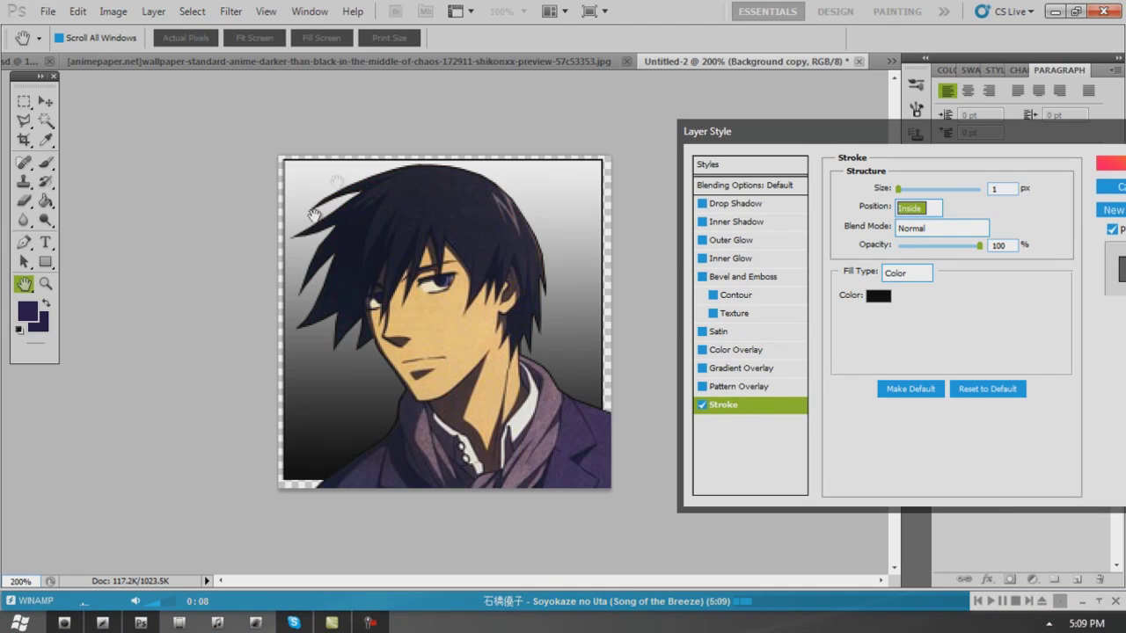
pyautogui.click(700, 405)
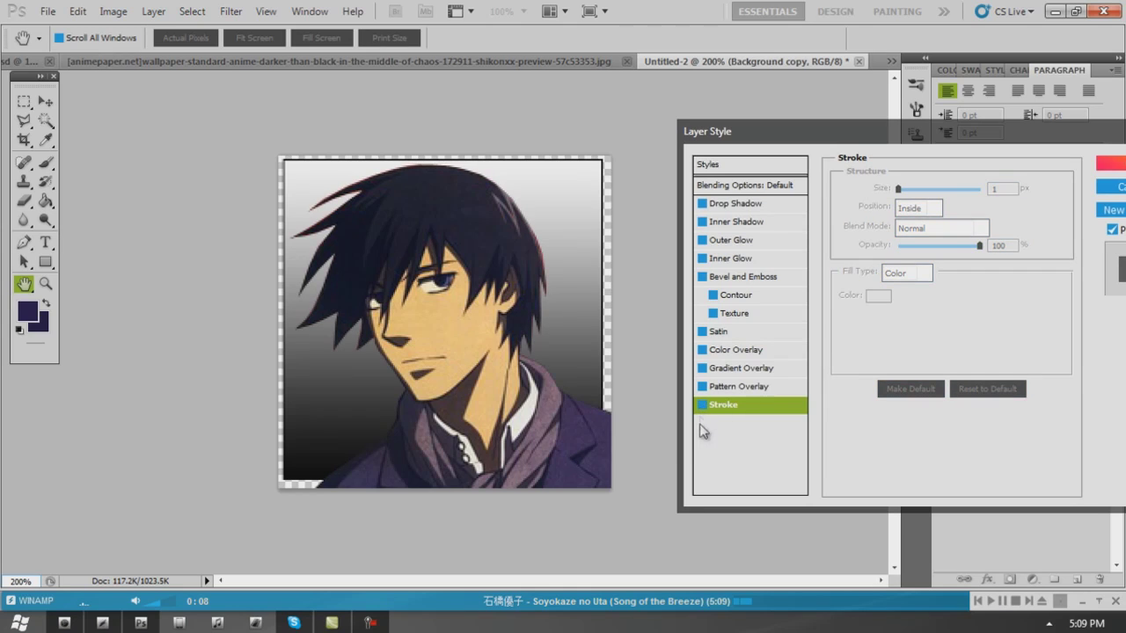
# Step: Add a Normal-mode Inner Glow about 10 px wide and apply it
pyautogui.click(701, 257)
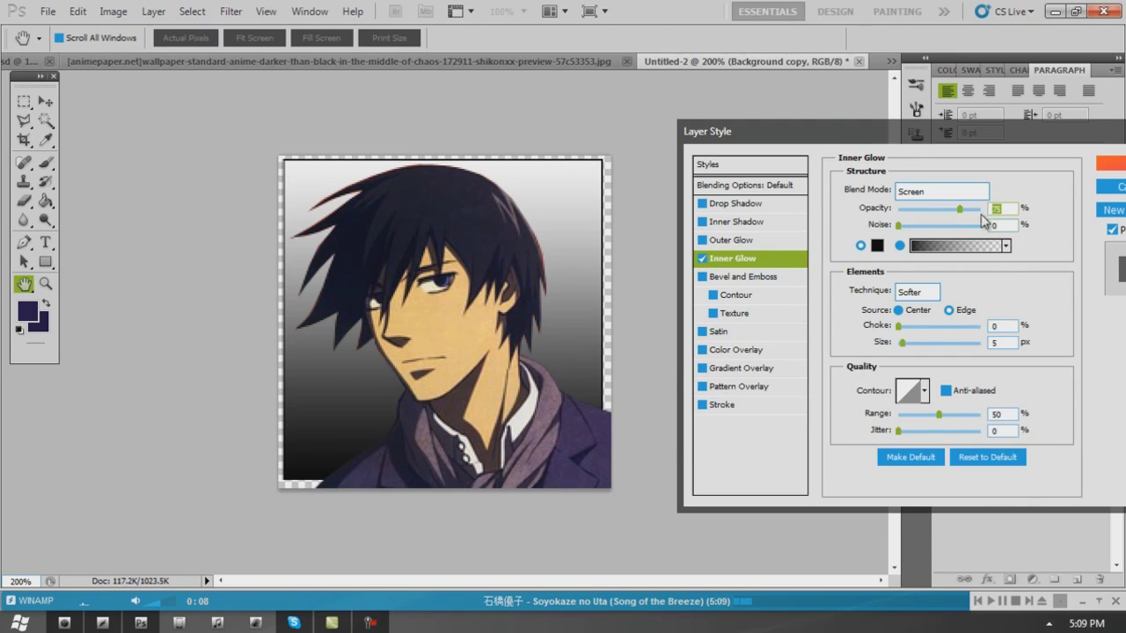
pyautogui.click(979, 191)
pyautogui.click(945, 210)
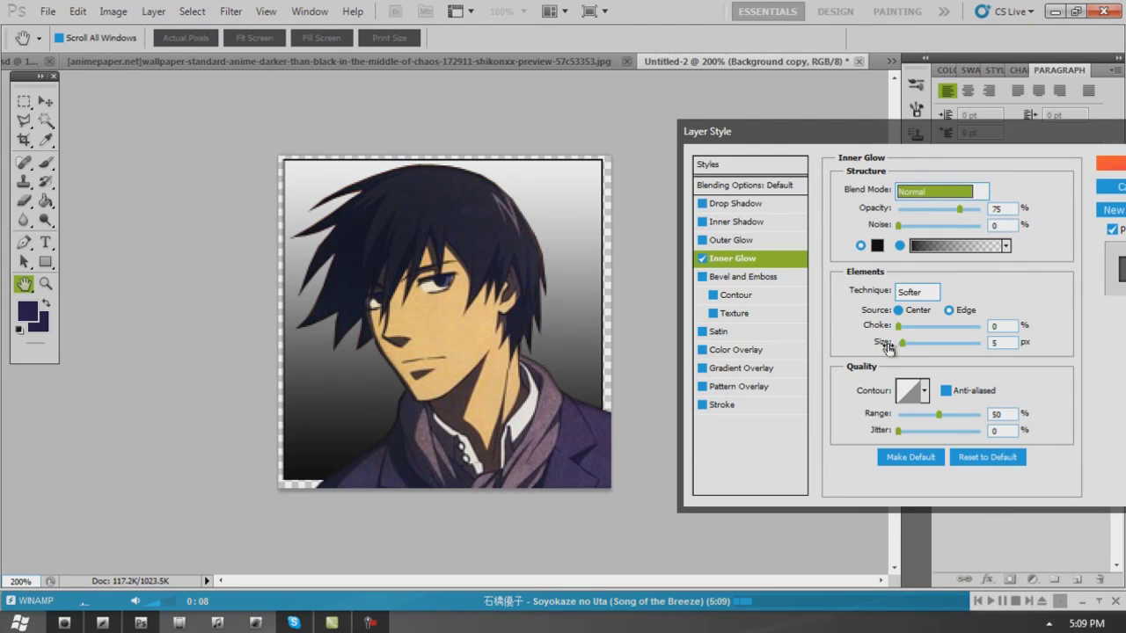
pyautogui.click(898, 342)
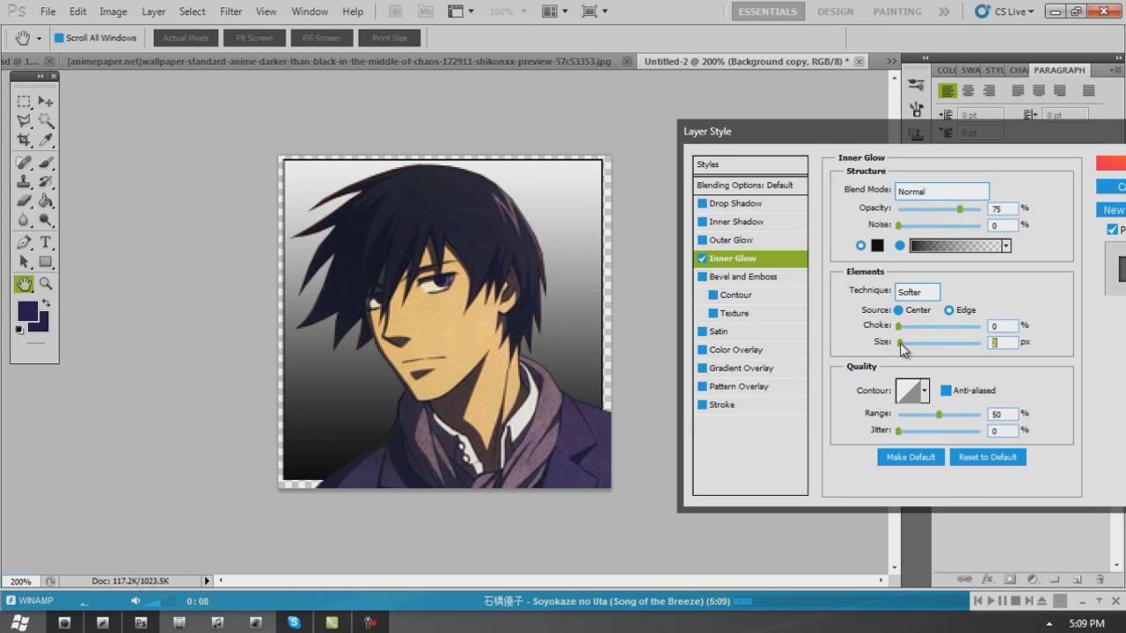
pyautogui.moveTo(900, 343); pyautogui.dragTo(905, 343)
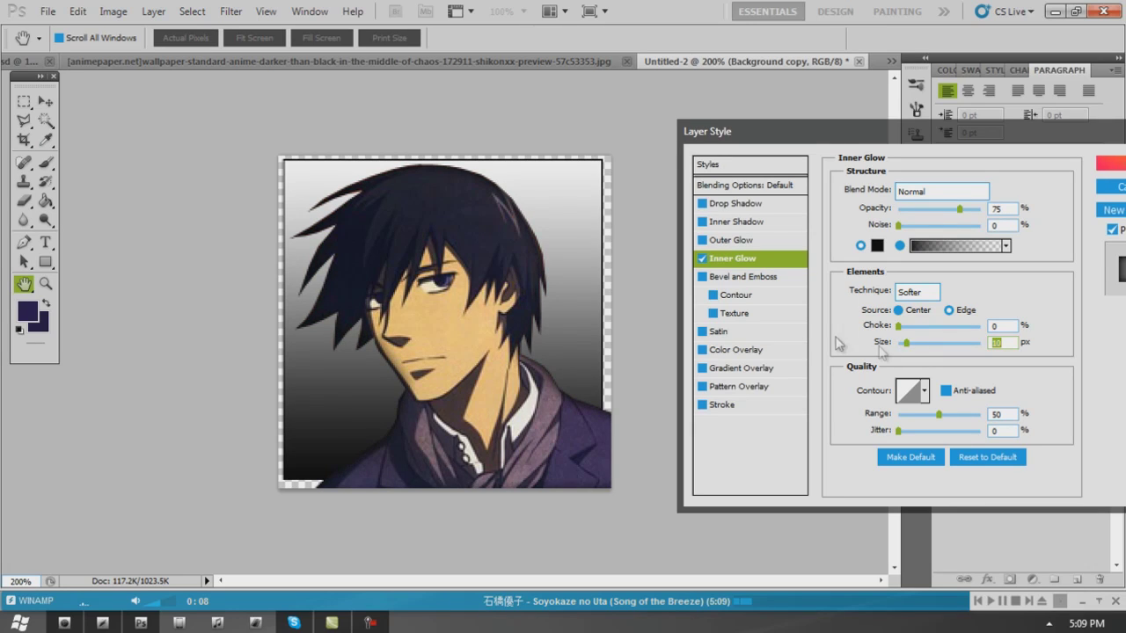
pyautogui.click(1117, 167)
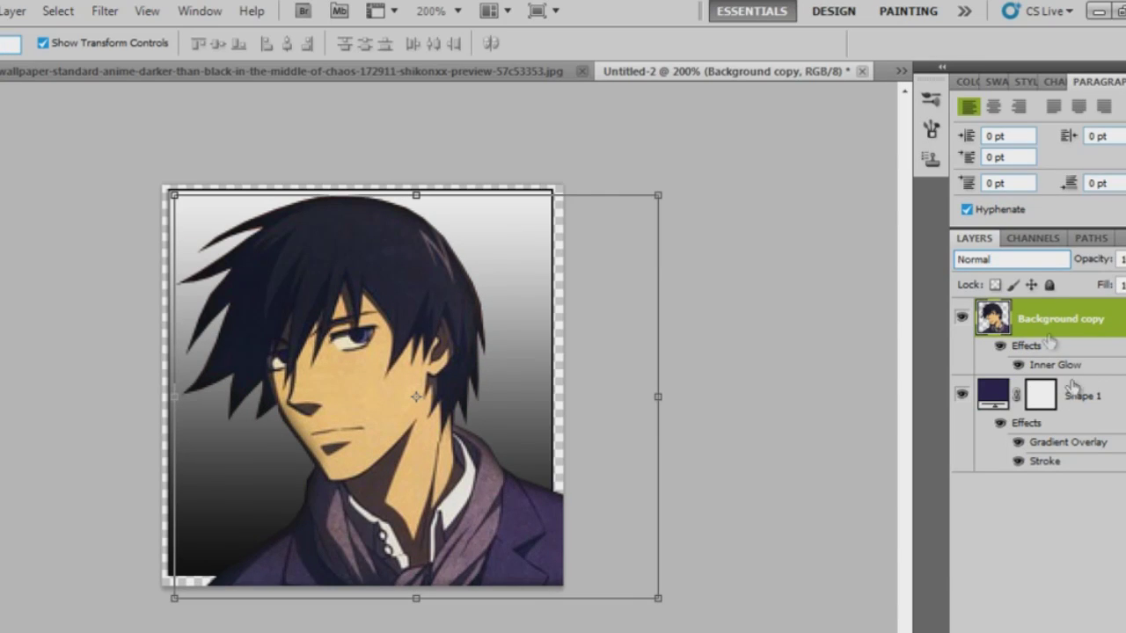
# Step: Rasterize the Shape 1 rectangle into a pixel layer
pyautogui.click(1073, 391)
pyautogui.click(57, 10)
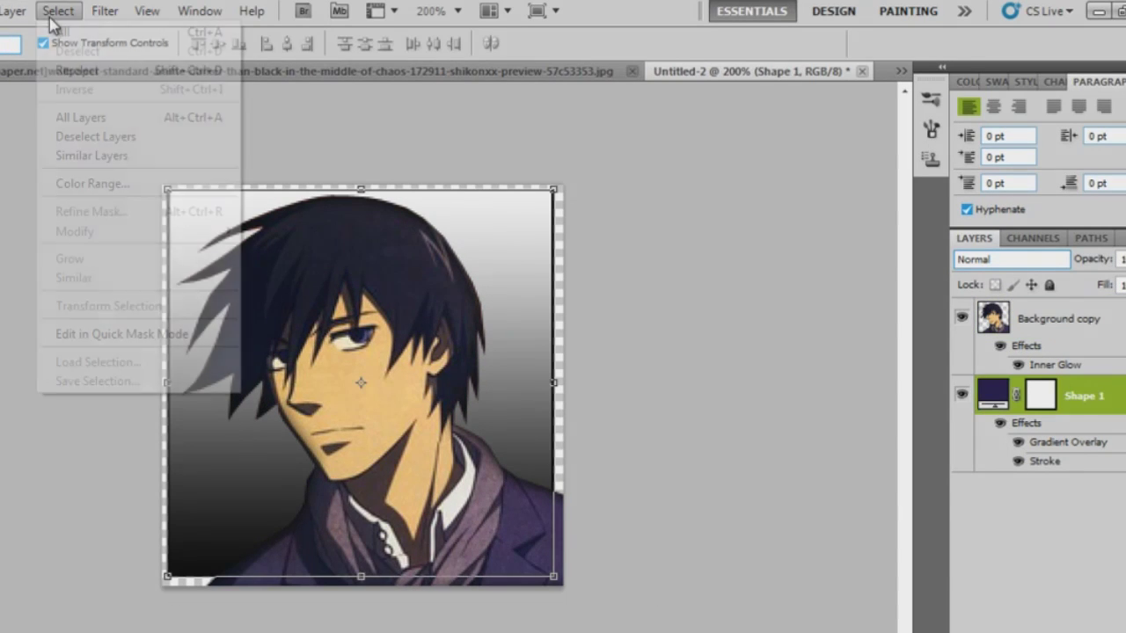
pyautogui.click(19, 10)
pyautogui.click(1075, 396)
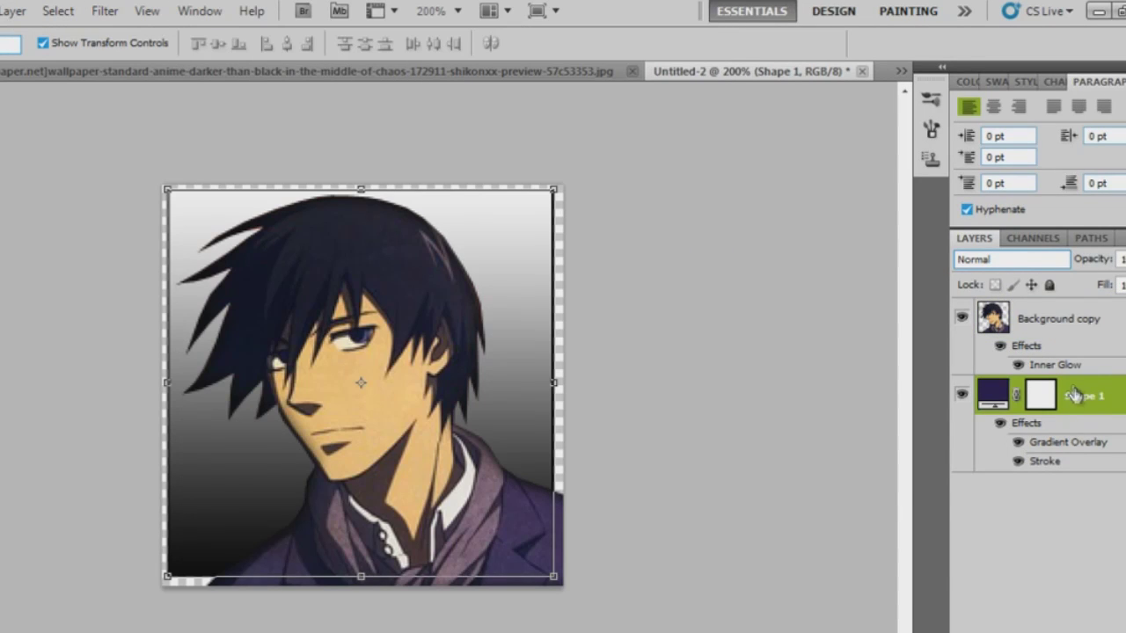
pyautogui.rightClick(1073, 396)
pyautogui.click(919, 391)
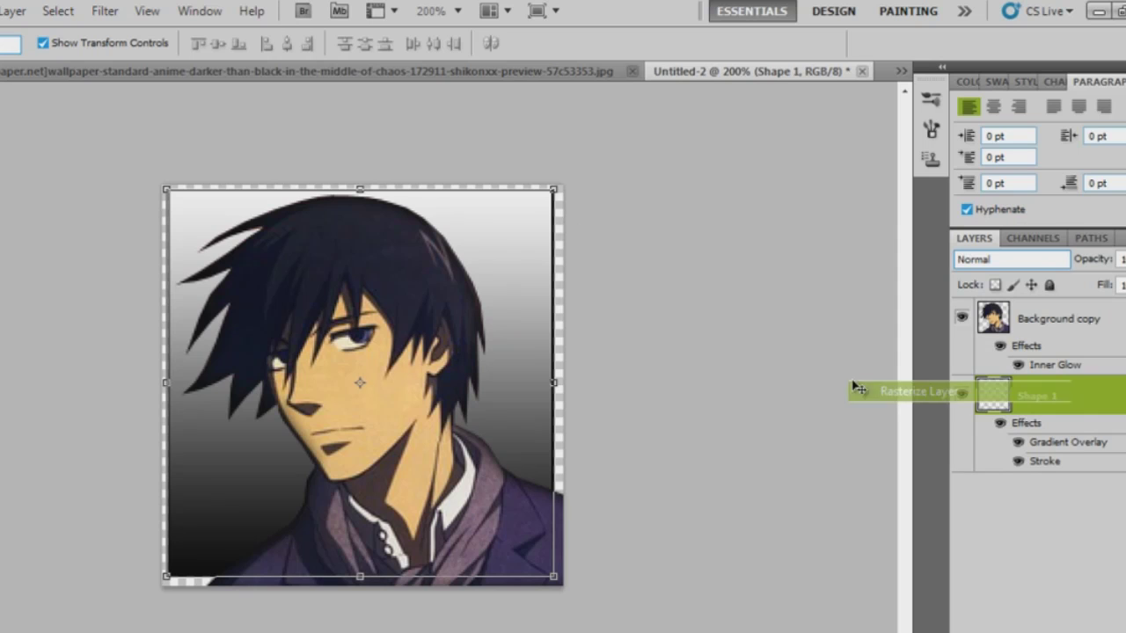
# Step: Load Shape 1's transparency as an inverted selection and begin Transform Selection
pyautogui.click(57, 11)
pyautogui.click(107, 362)
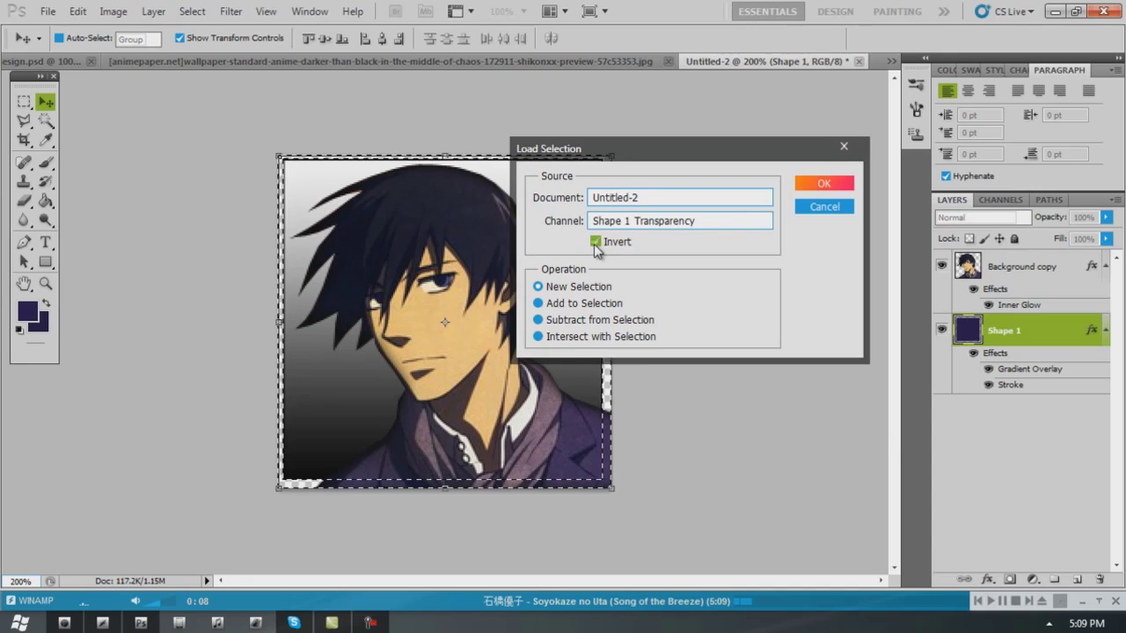
pyautogui.click(662, 199)
pyautogui.click(1012, 262)
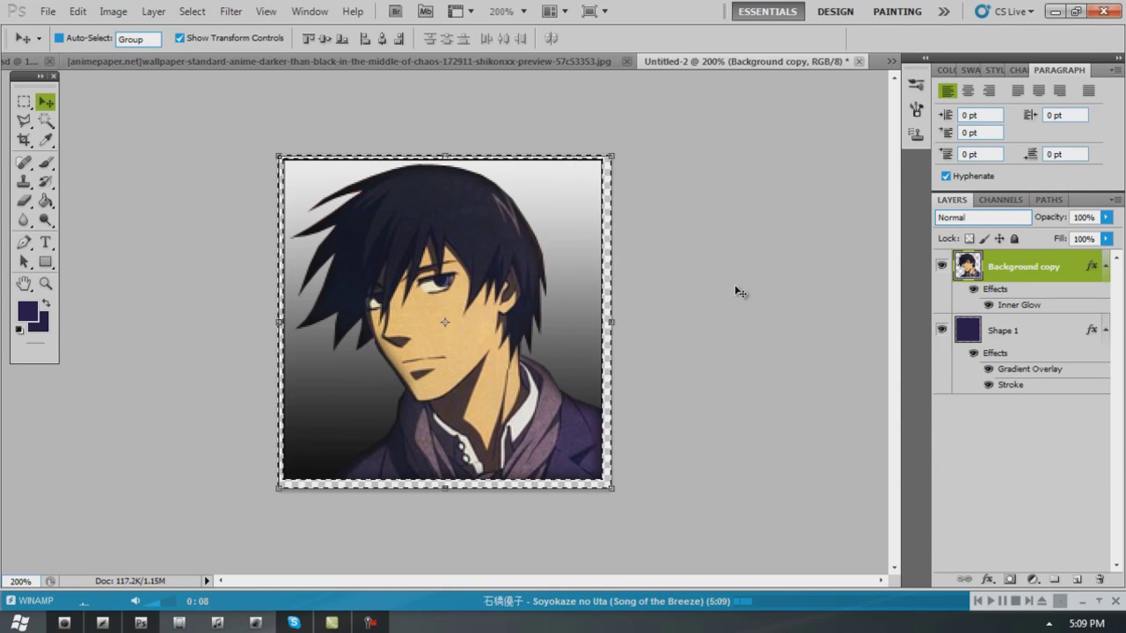
pyautogui.click(178, 15)
pyautogui.click(220, 254)
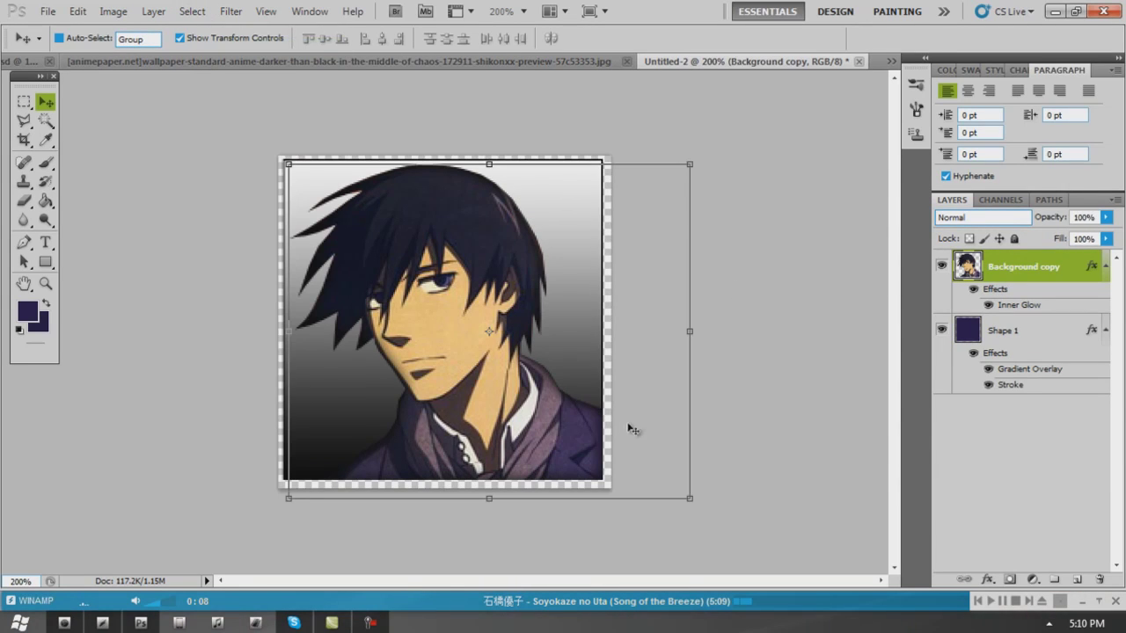
pyautogui.click(1018, 339)
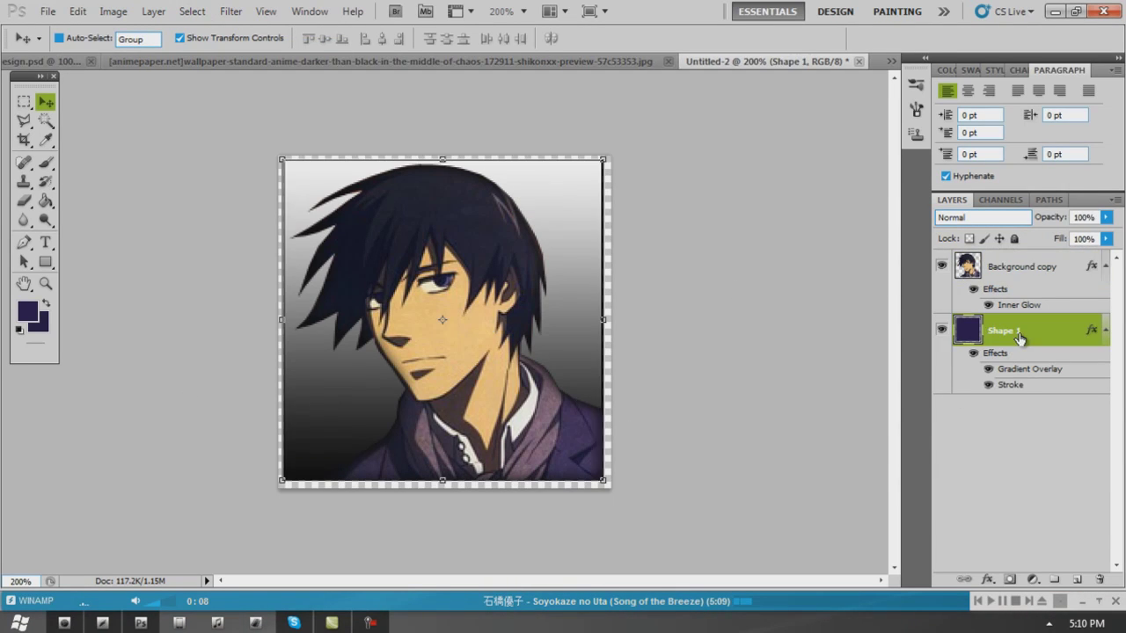
pyautogui.click(45, 283)
# Step: At actual pixels, give the Background copy layer Brightness -3 and Contrast 15
pyautogui.click(400, 38)
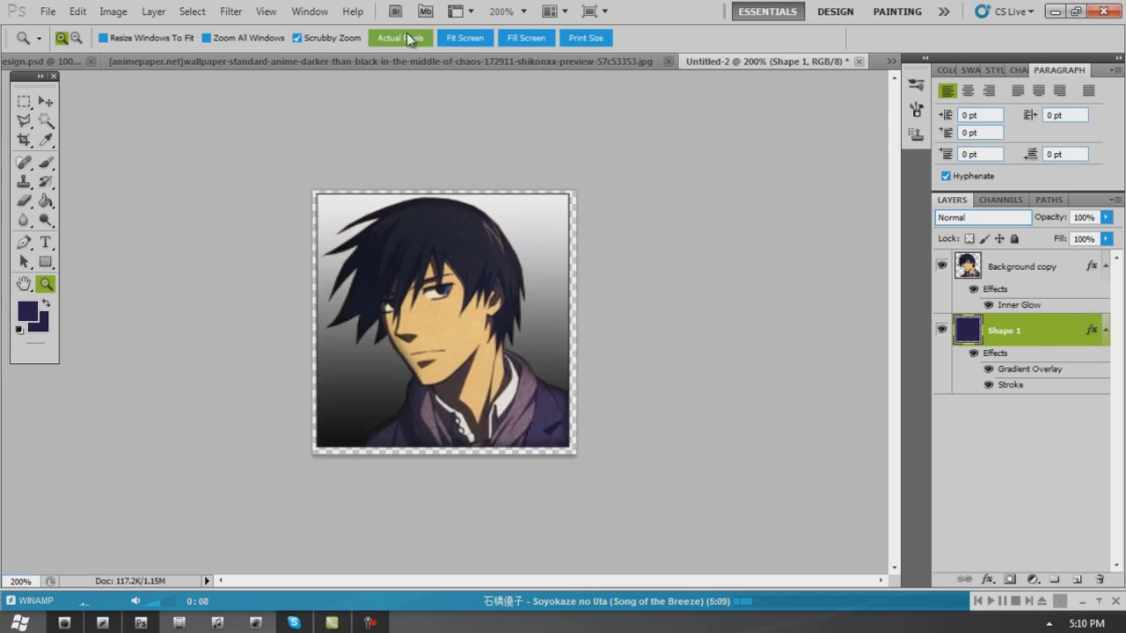
pyautogui.click(1012, 266)
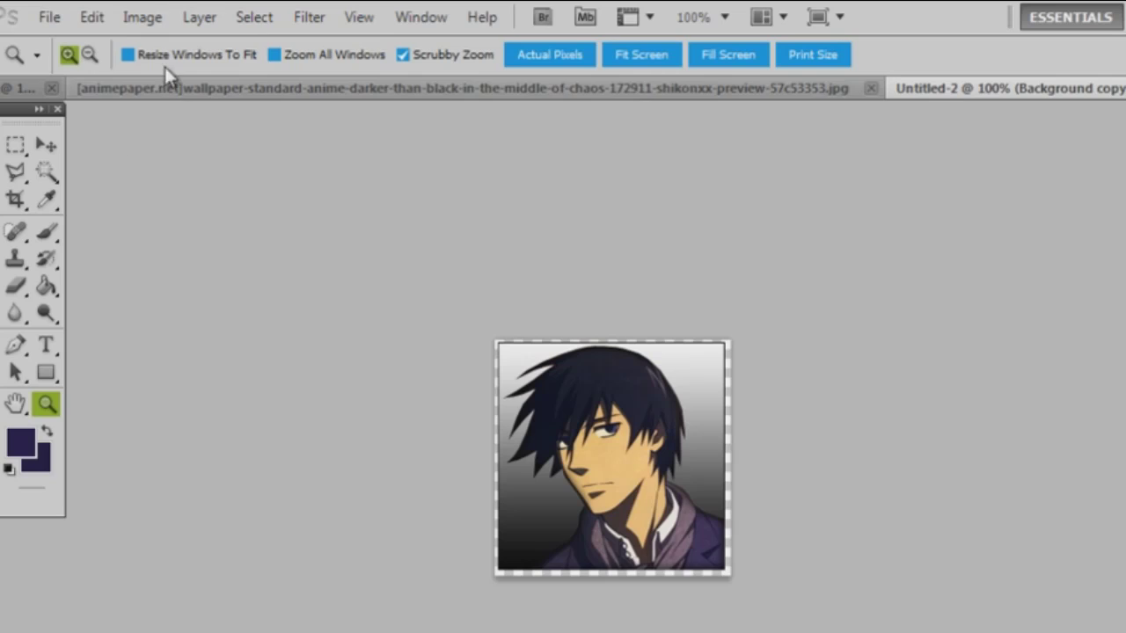
pyautogui.click(113, 11)
pyautogui.click(453, 73)
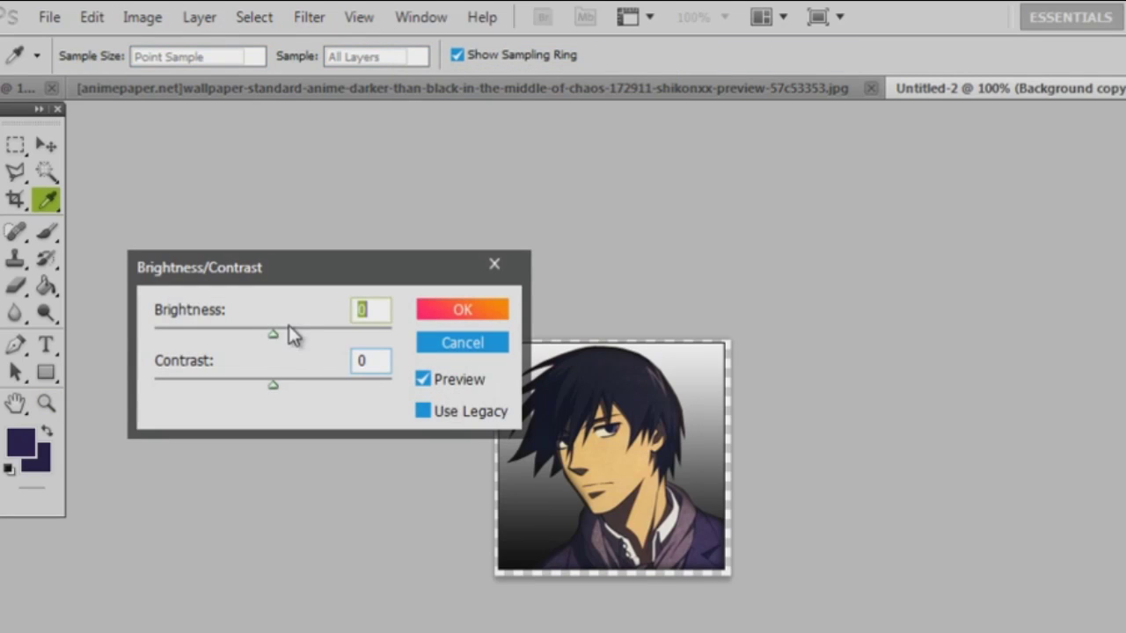
pyautogui.moveTo(272, 337)
pyautogui.mouseDown()
pyautogui.moveTo(286, 337)
pyautogui.moveTo(251, 332)
pyautogui.mouseUp()
pyautogui.moveTo(265, 388); pyautogui.dragTo(291, 387)
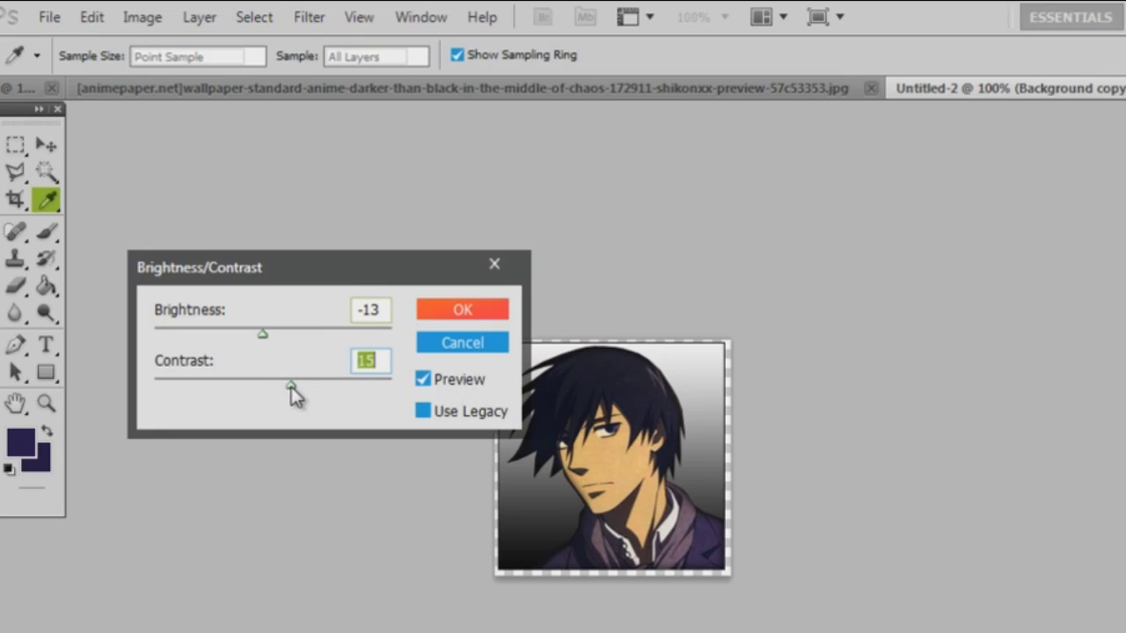
pyautogui.moveTo(262, 334); pyautogui.dragTo(268, 334)
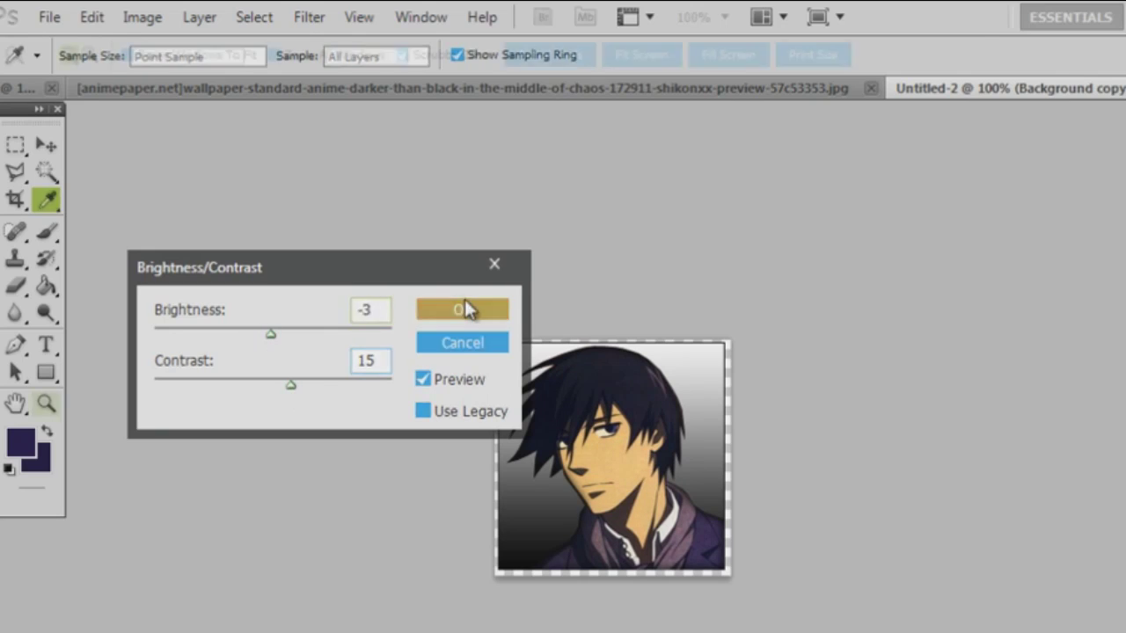
pyautogui.click(463, 308)
# Step: With the Polygonal Lasso active, settle on the Shape 1 layer and bring up the File menu
pyautogui.click(1020, 329)
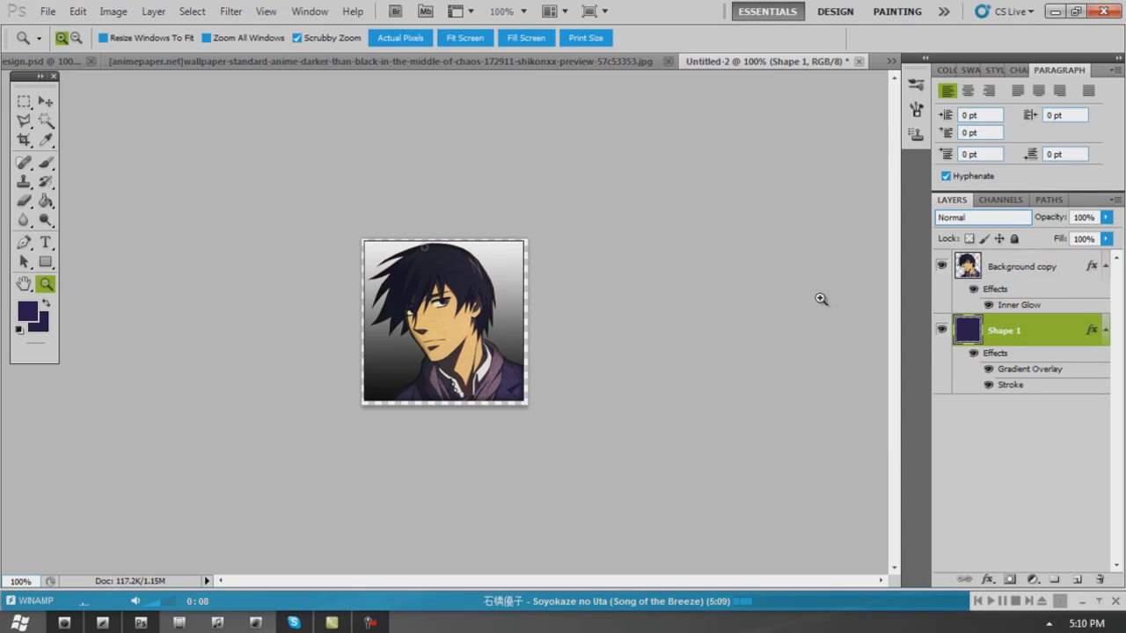
pyautogui.click(24, 120)
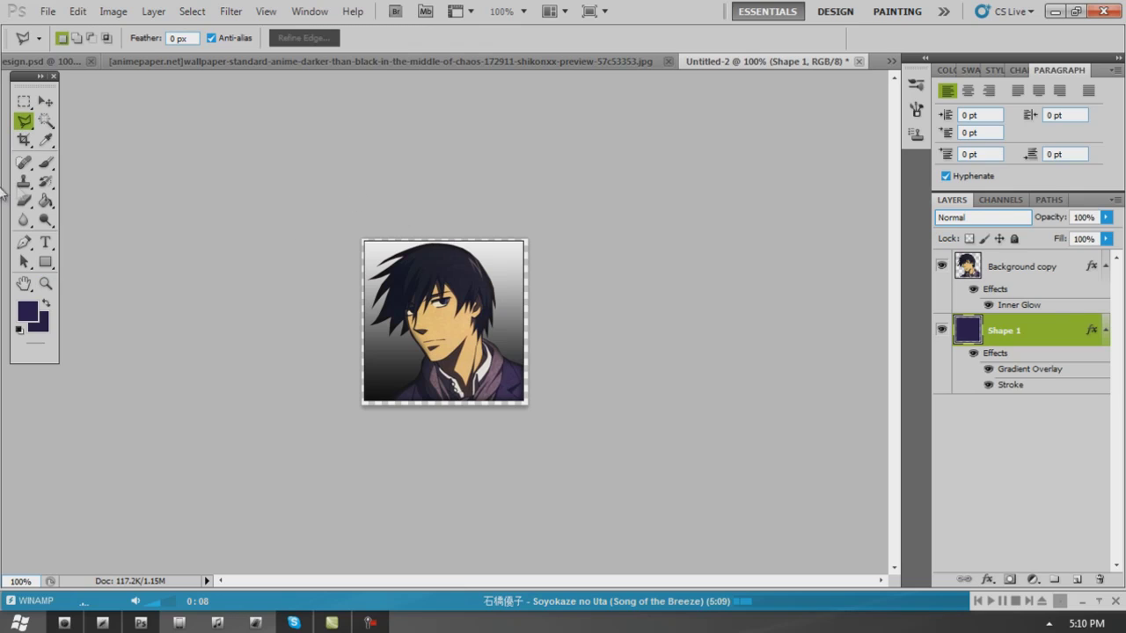
pyautogui.click(1033, 273)
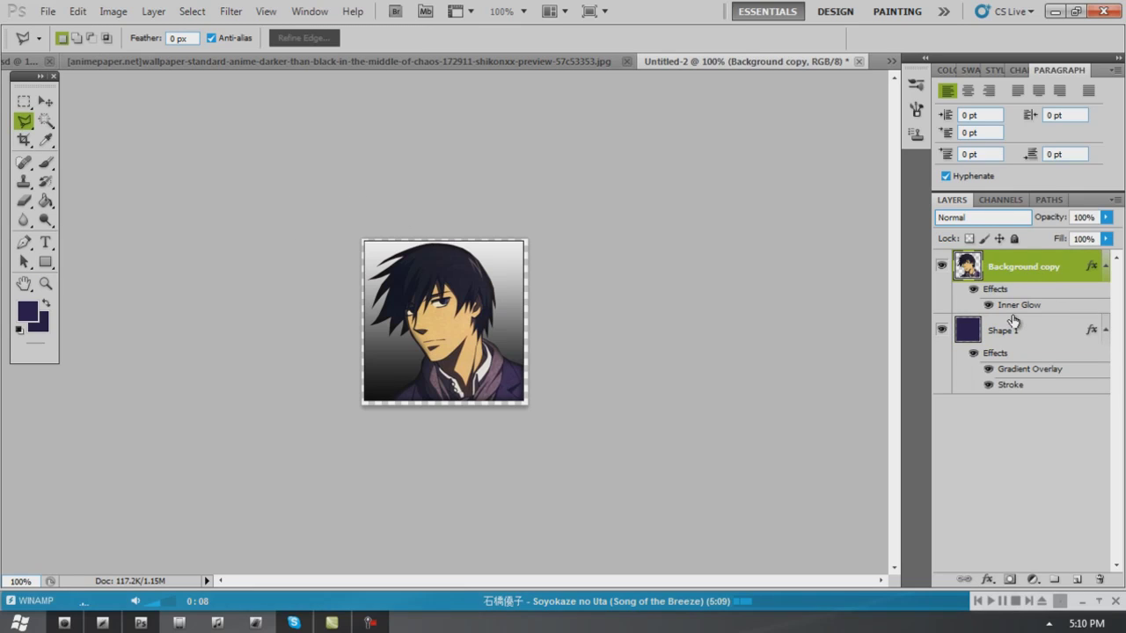
pyautogui.click(1018, 344)
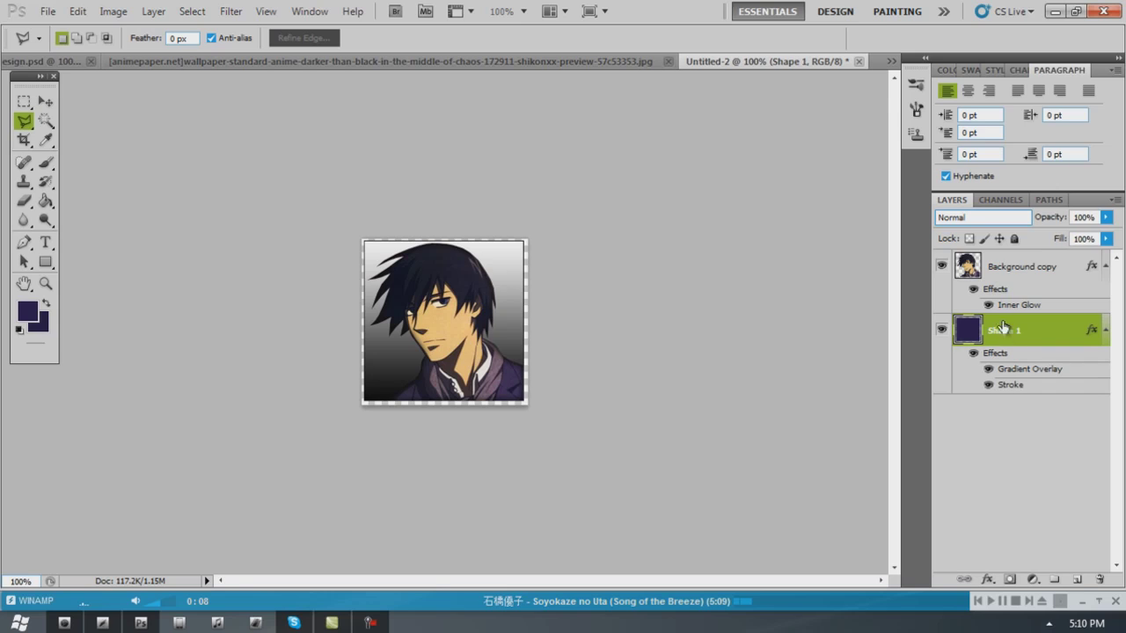
pyautogui.click(1016, 274)
pyautogui.click(1024, 337)
pyautogui.click(50, 10)
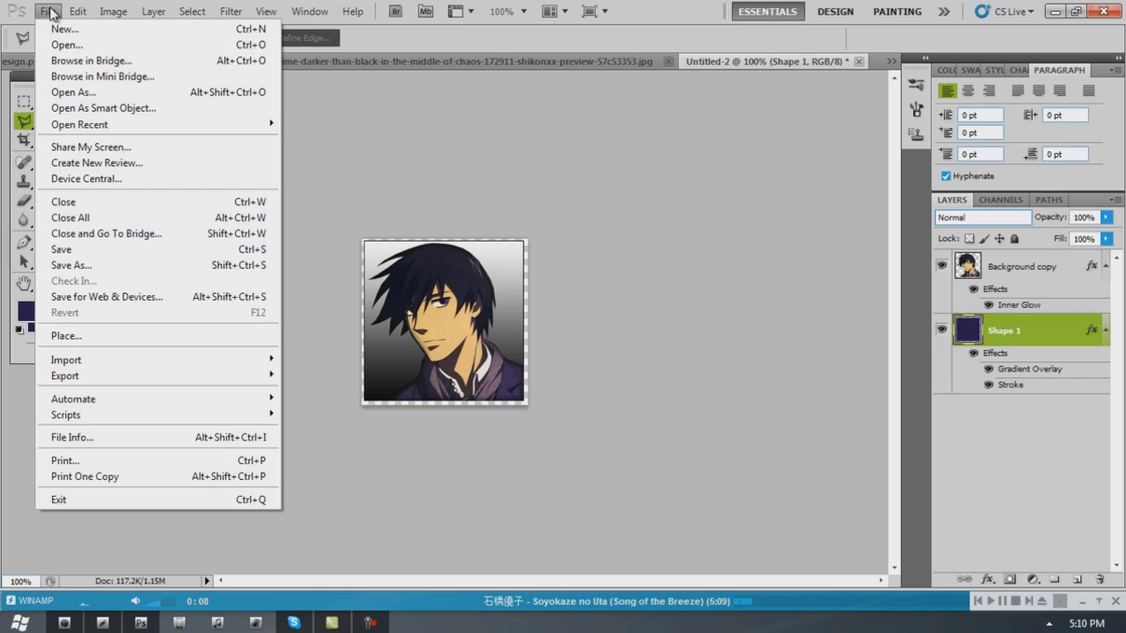